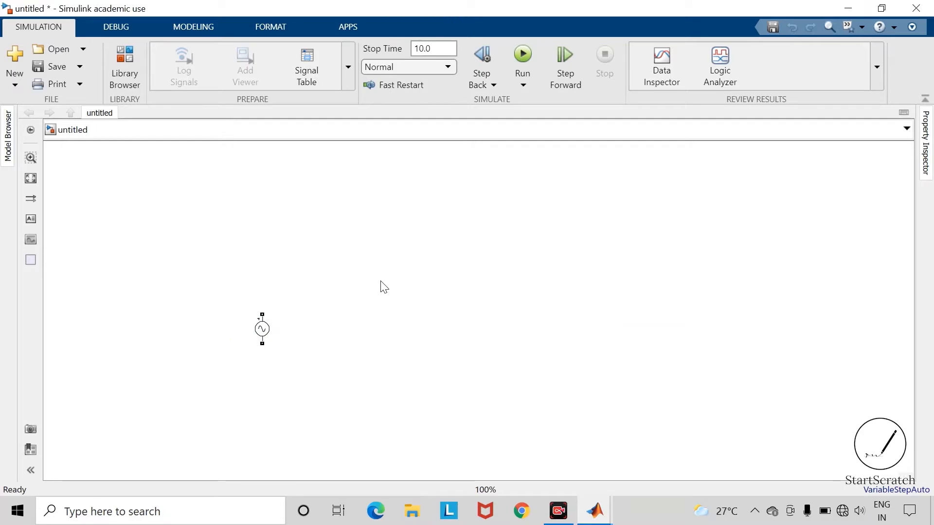
# Add a Diode block from Specialized Power Systems/Power Electronics beside the AC voltage source.
pyautogui.write('di')
pyautogui.write('o')
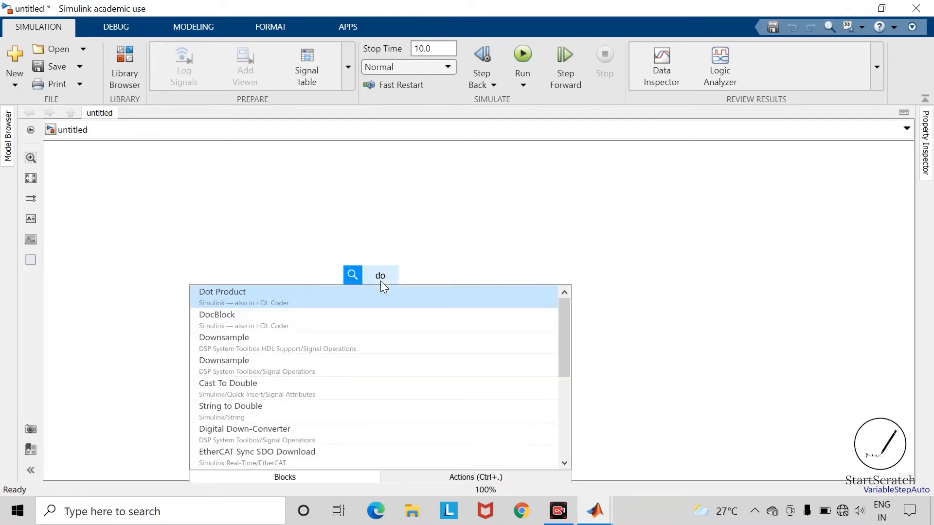
pyautogui.press('BackSpace')
pyautogui.write('iod')
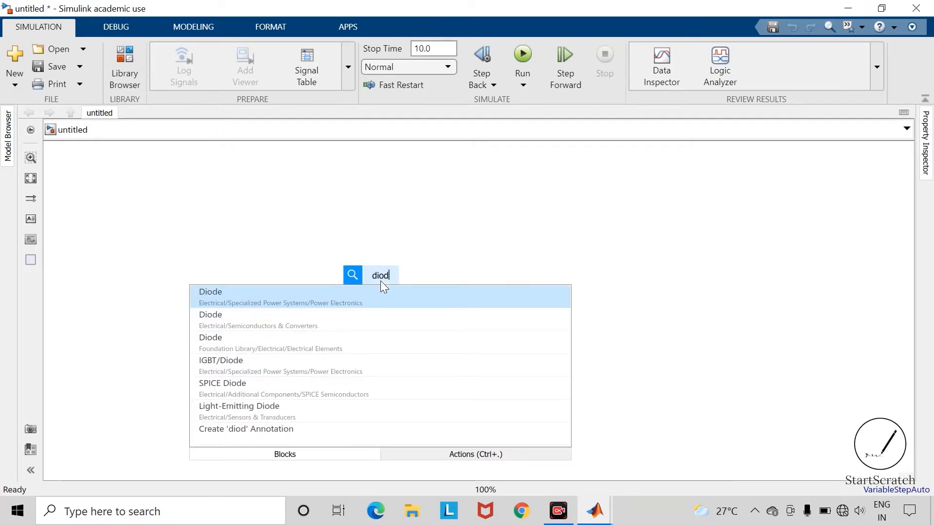
pyautogui.press('Return')
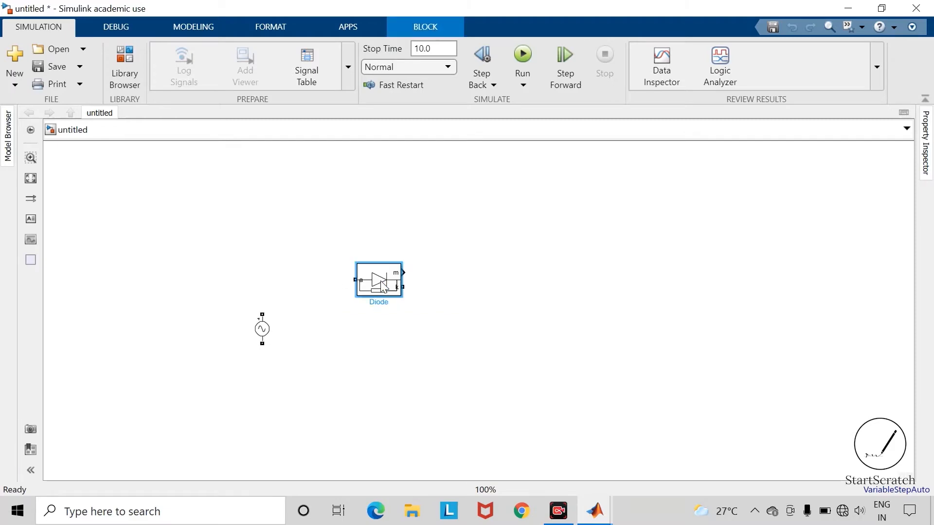
# Turn off the diode's measurement port and name the block S1.
pyautogui.doubleClick(382, 287)
pyautogui.scroll(-3, 469, 382)
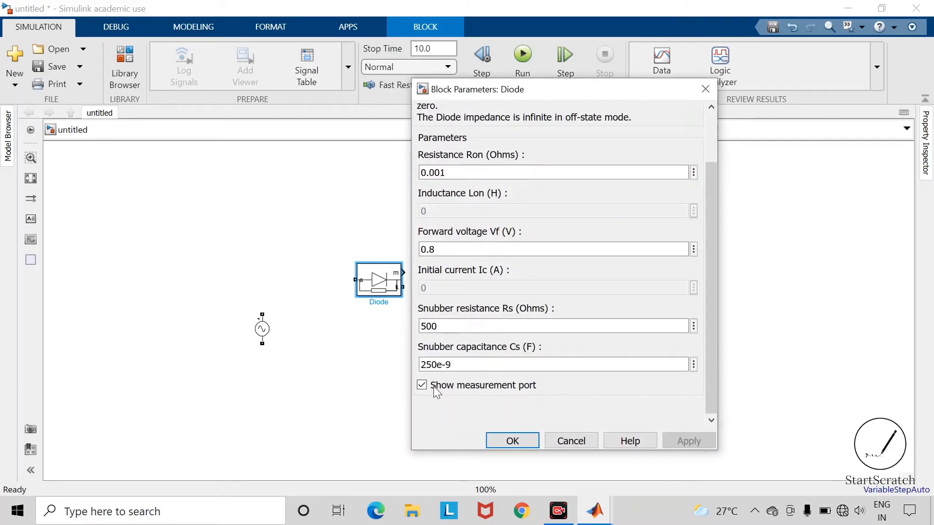
pyautogui.click(421, 385)
pyautogui.click(688, 441)
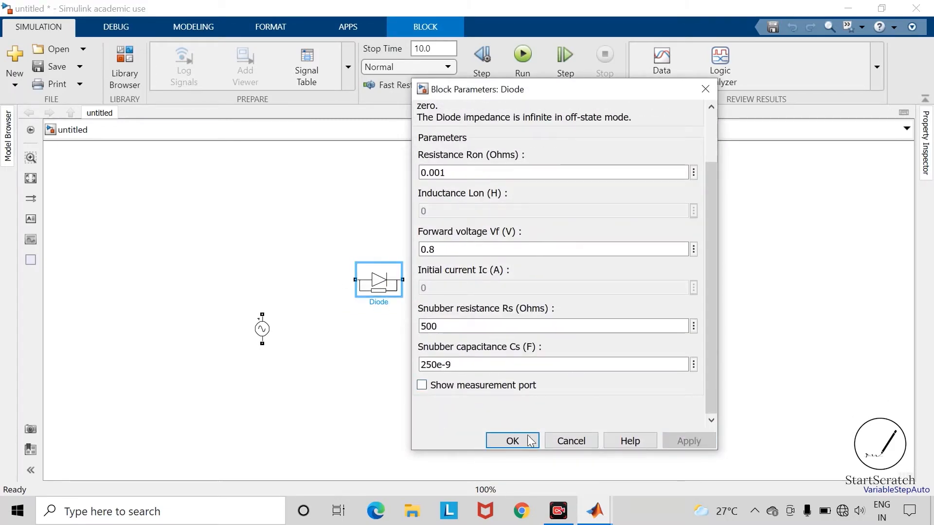
pyautogui.click(507, 442)
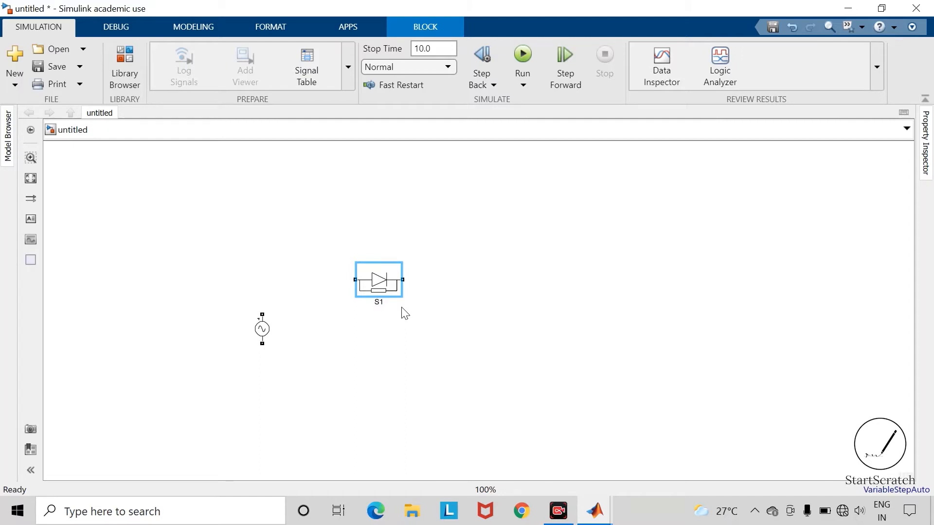
pyautogui.click(405, 314)
# Rotate diode S1 until it stands vertically with its cathode pointing up.
pyautogui.click(384, 282)
pyautogui.hotkey('ctrl', 'r')
pyautogui.hotkey('ctrl', 'r')
pyautogui.hotkey('ctrl', 'r')
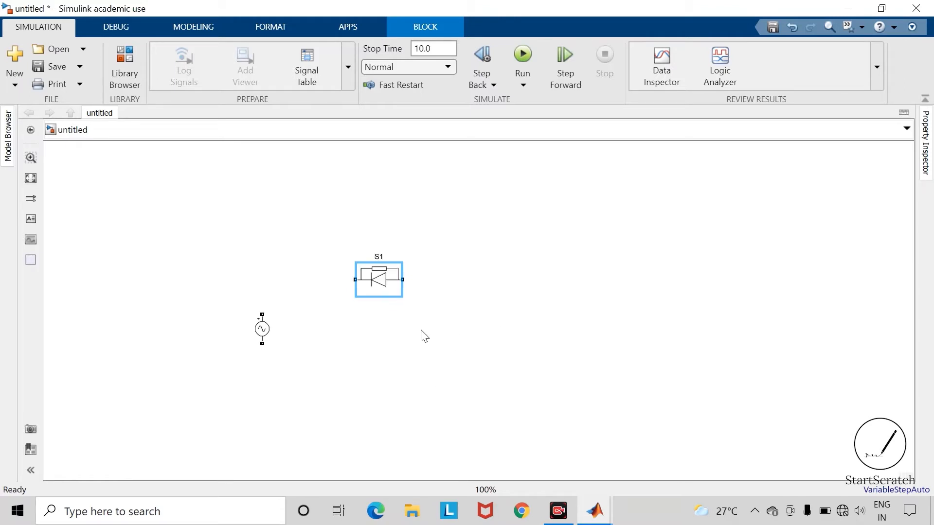
pyautogui.click(448, 330)
pyautogui.click(383, 279)
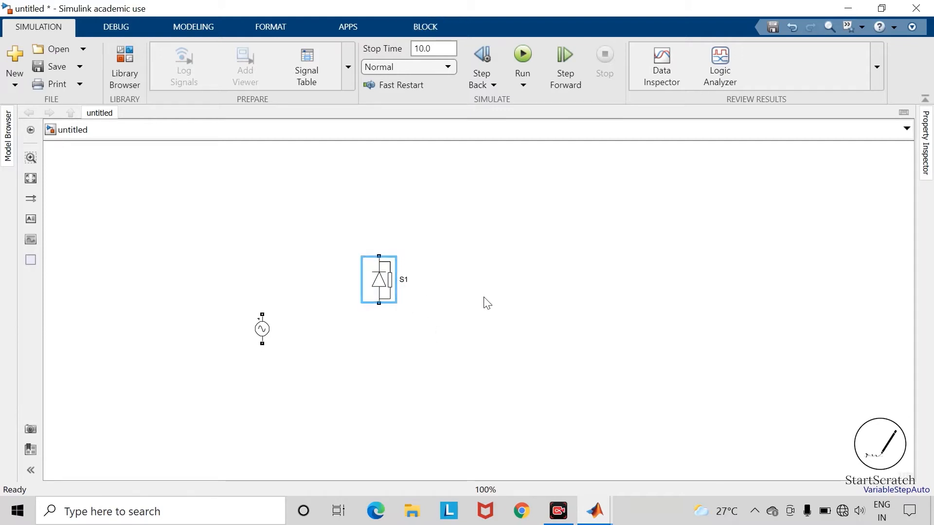
pyautogui.click(509, 319)
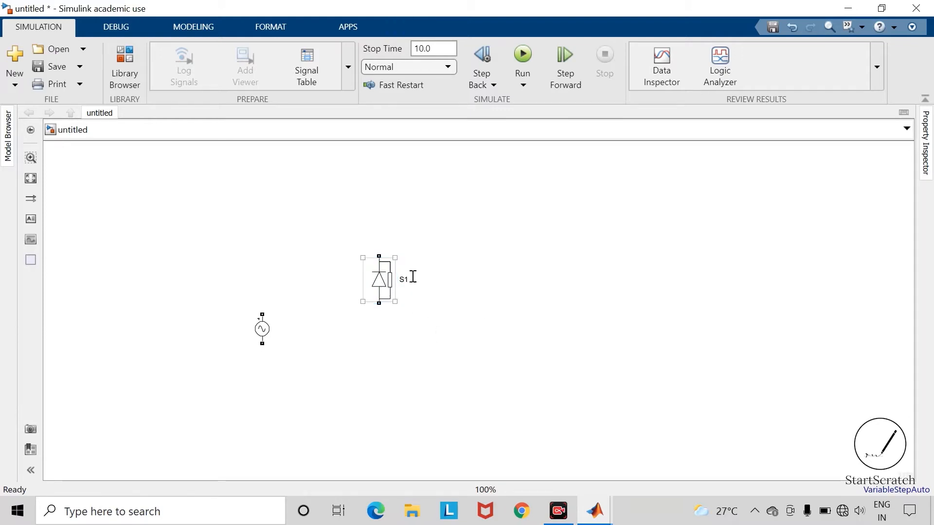
# Duplicate diode S1 as S2, S3 and S4, arranging the four diodes in a two-by-two bridge with S3 beside S1 and S4 below S1.
pyautogui.click(382, 273)
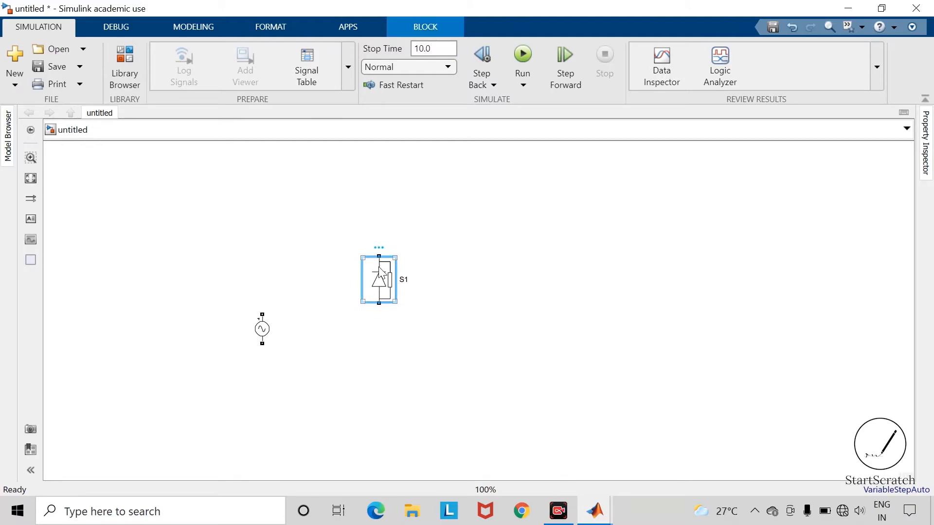
pyautogui.moveTo(382, 274); pyautogui.dragTo(557, 397)
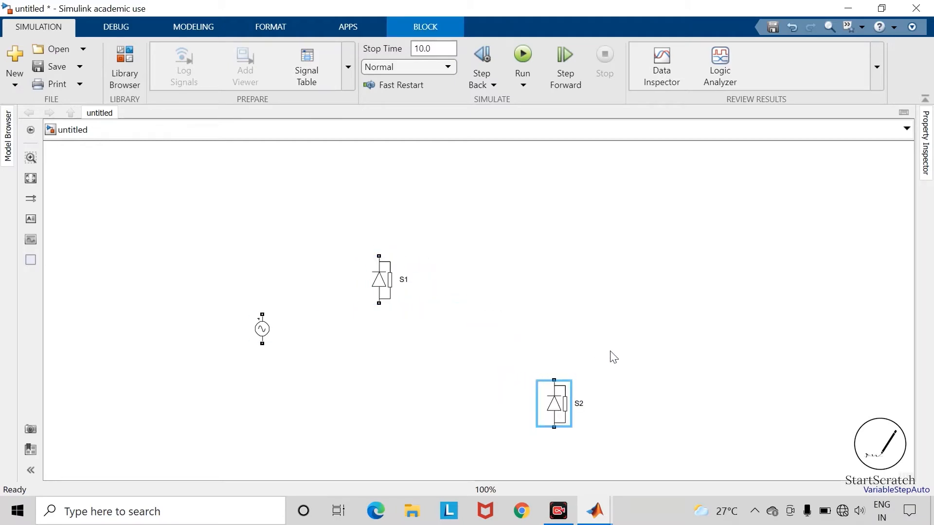
pyautogui.click(681, 371)
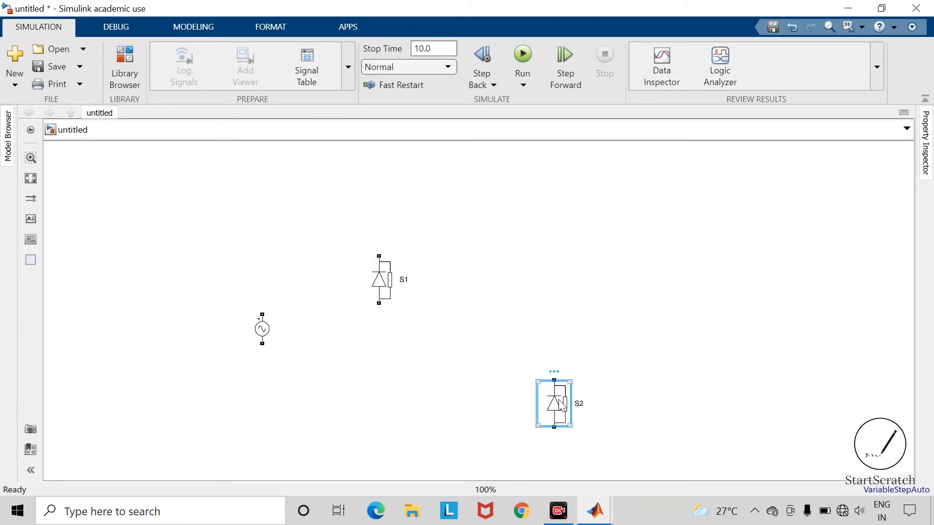
pyautogui.moveTo(562, 405); pyautogui.dragTo(553, 291)
pyautogui.click(587, 304)
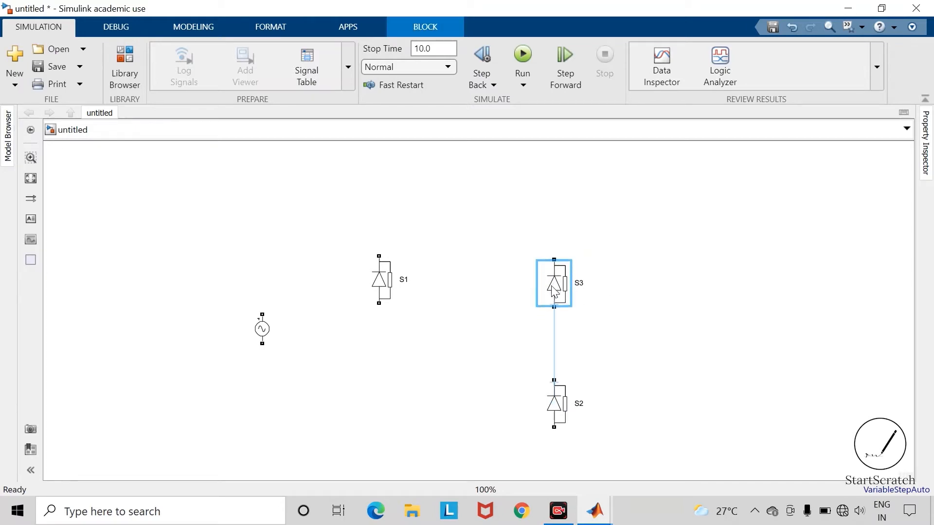
pyautogui.click(664, 296)
pyautogui.click(552, 286)
pyautogui.click(582, 298)
pyautogui.moveTo(546, 297); pyautogui.dragTo(388, 413)
pyautogui.click(438, 338)
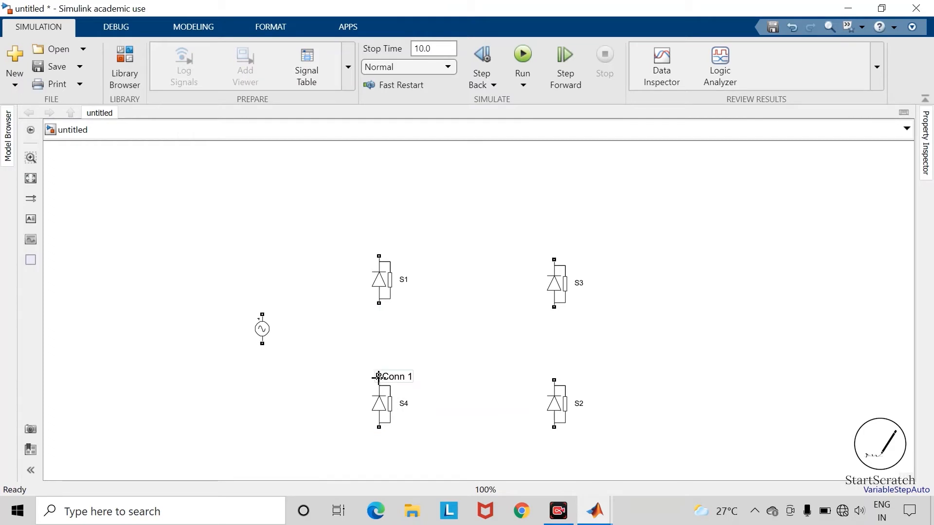
# Wire the diodes into a bridge, joining S1 to S4, S3 to S2, the two upper cathodes together and the two lower anodes together.
pyautogui.moveTo(379, 377); pyautogui.dragTo(379, 303)
pyautogui.click(387, 267)
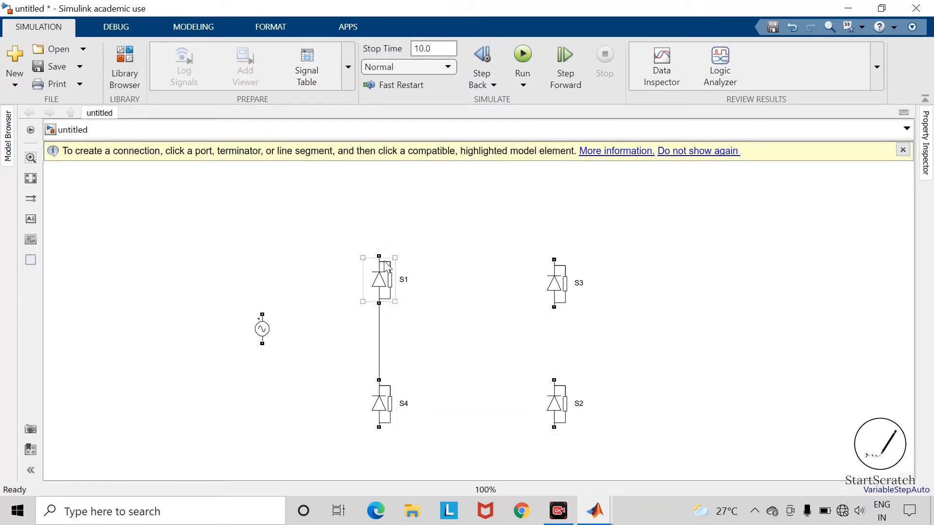
pyautogui.moveTo(379, 254)
pyautogui.mouseDown()
pyautogui.moveTo(378, 211)
pyautogui.moveTo(547, 221)
pyautogui.moveTo(555, 264)
pyautogui.moveTo(511, 224)
pyautogui.mouseUp()
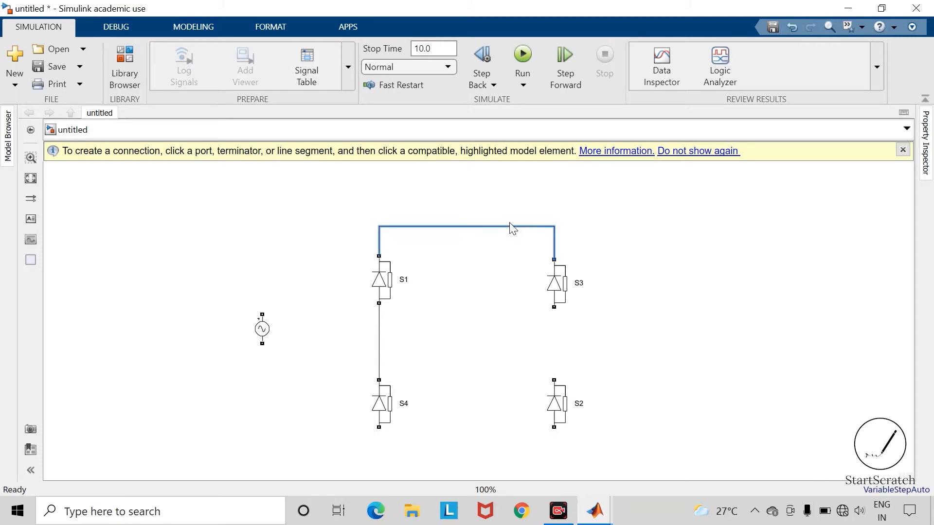
pyautogui.click(686, 375)
pyautogui.moveTo(554, 380); pyautogui.dragTo(552, 310)
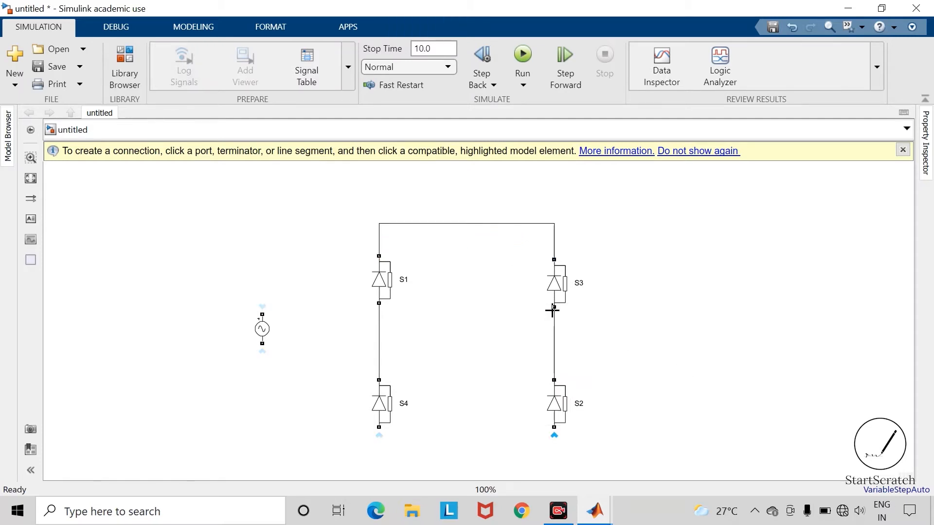
pyautogui.moveTo(379, 428); pyautogui.dragTo(511, 461)
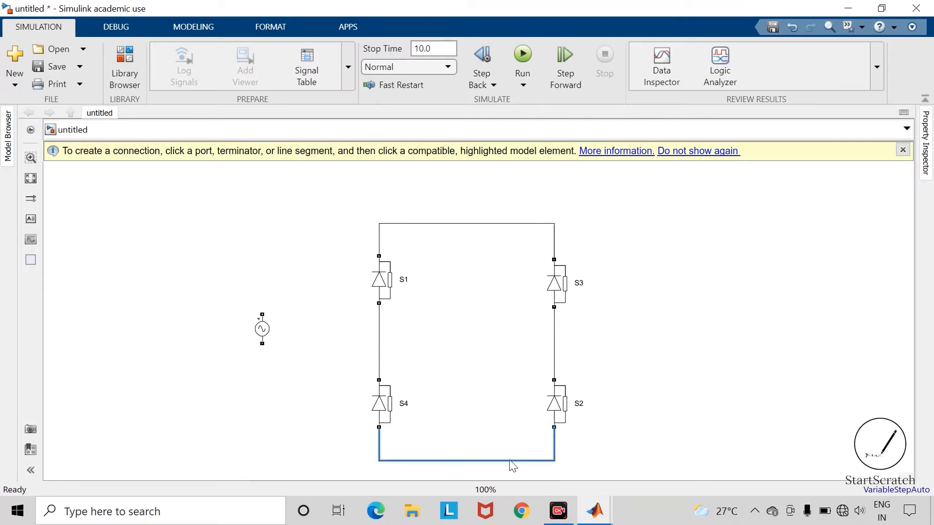
pyautogui.click(503, 371)
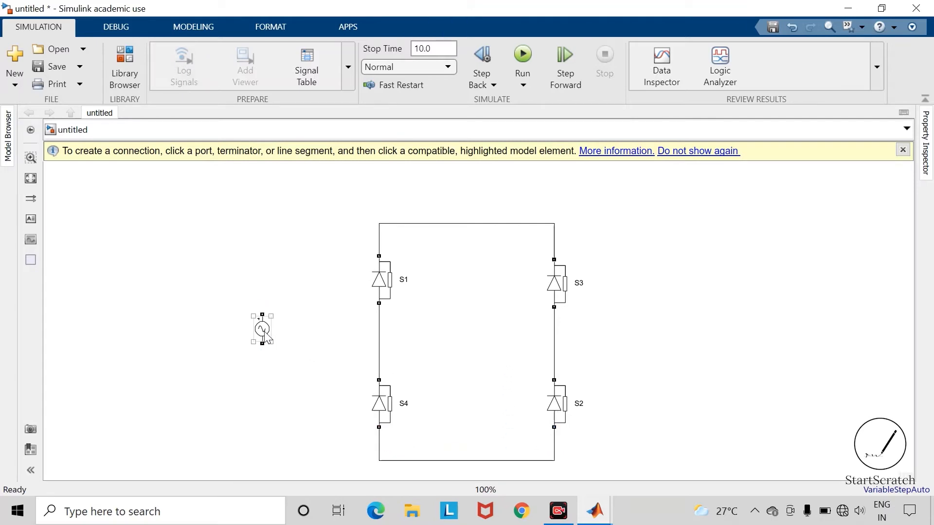
# Lower the AC source and connect its positive terminal between S1 and S4 and its other terminal between S3 and S2.
pyautogui.moveTo(262, 328); pyautogui.dragTo(240, 358)
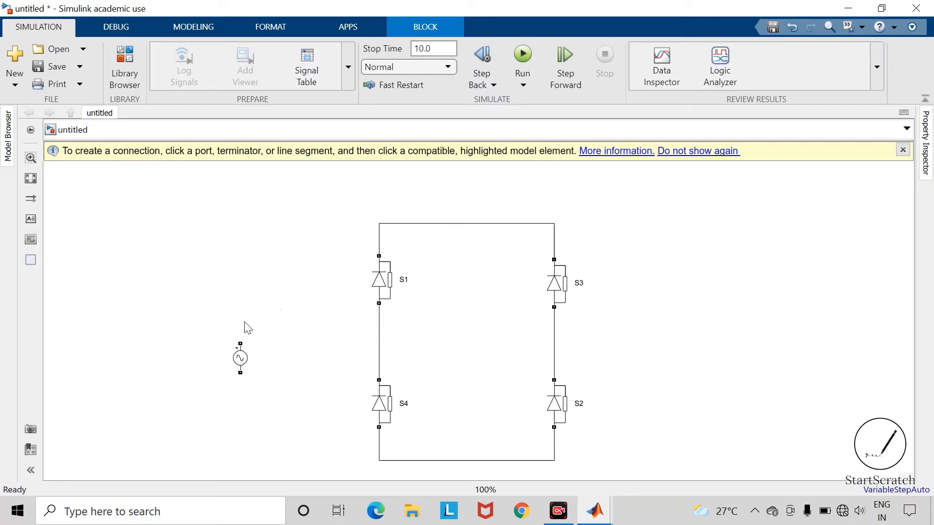
pyautogui.click(247, 328)
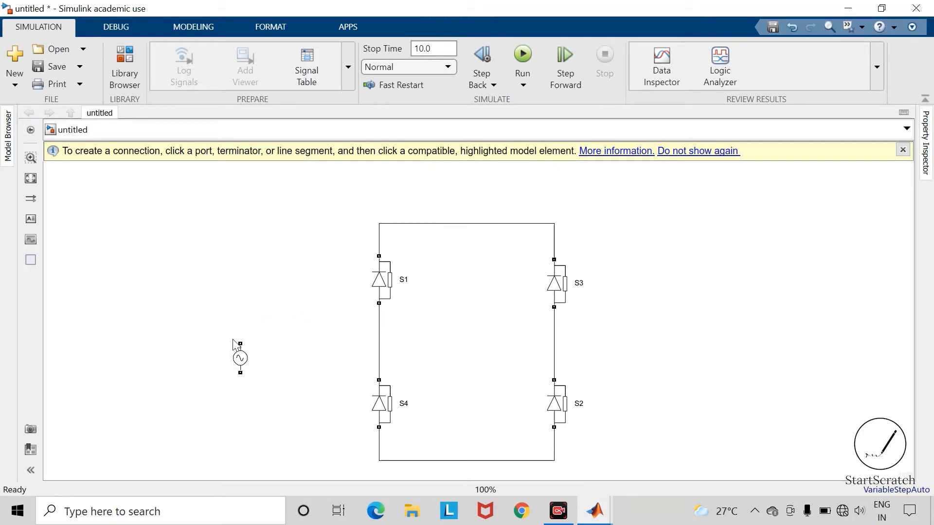
pyautogui.moveTo(239, 344)
pyautogui.mouseDown()
pyautogui.moveTo(365, 331)
pyautogui.moveTo(381, 318)
pyautogui.mouseUp()
pyautogui.moveTo(239, 375)
pyautogui.mouseDown()
pyautogui.moveTo(244, 392)
pyautogui.moveTo(554, 351)
pyautogui.mouseUp()
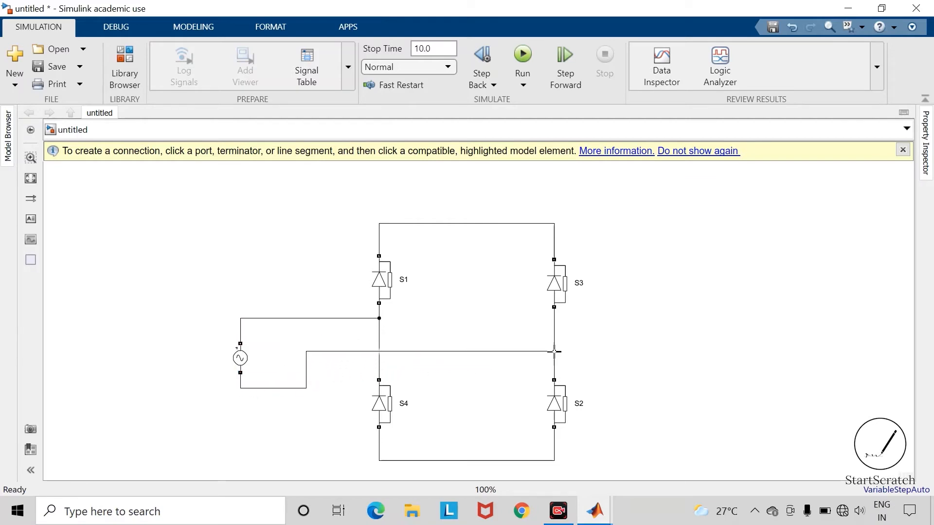
pyautogui.moveTo(291, 390); pyautogui.dragTo(293, 413)
pyautogui.click(292, 380)
# Add a Series RLC Branch beside the bridge and configure it as branch type R with a resistance of 50 ohms.
pyautogui.write('series')
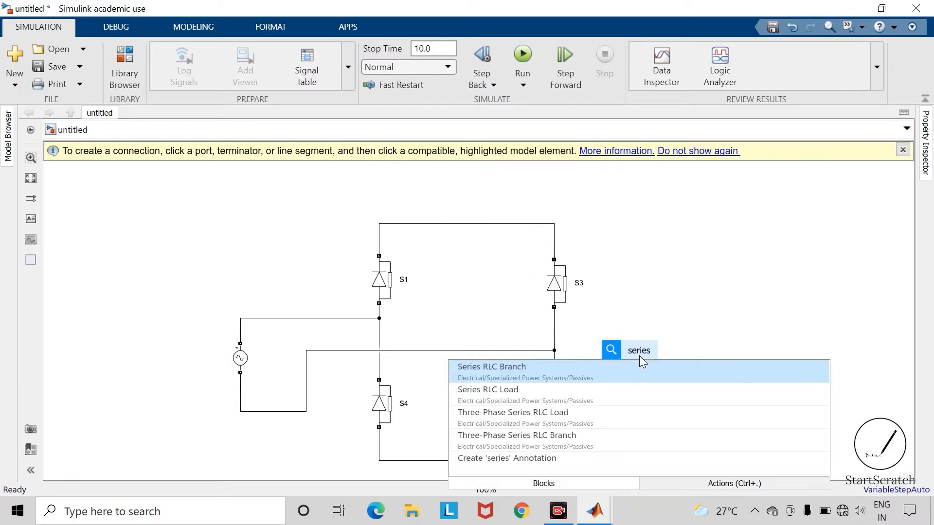
pyautogui.press('Return')
pyautogui.doubleClick(638, 356)
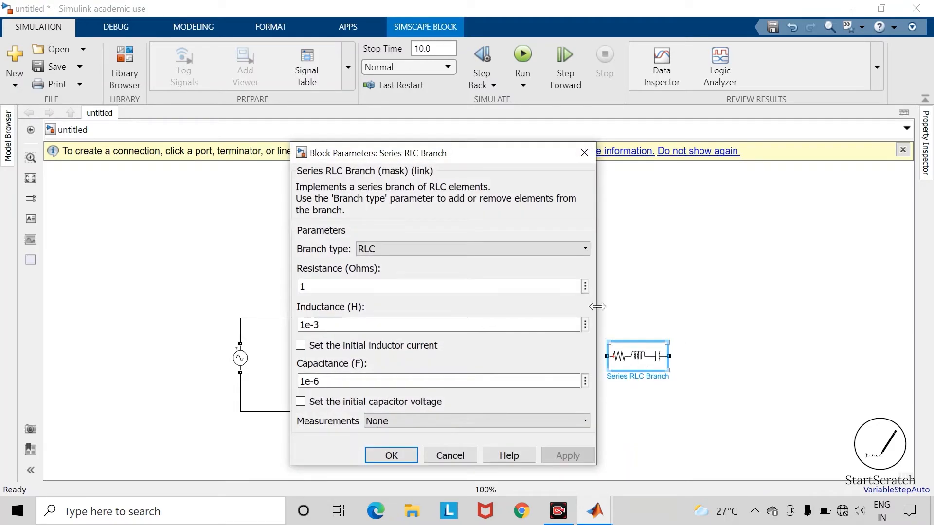
pyautogui.click(504, 245)
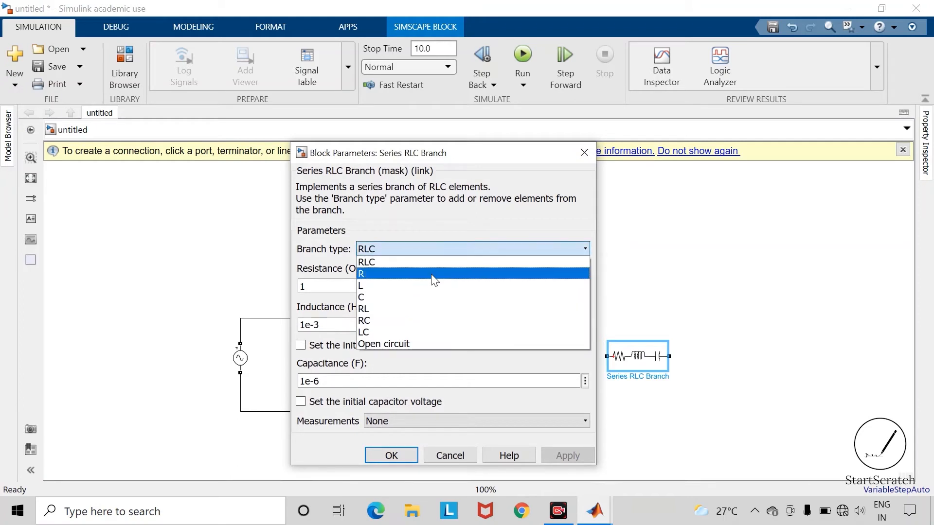
pyautogui.click(432, 275)
pyautogui.doubleClick(382, 286)
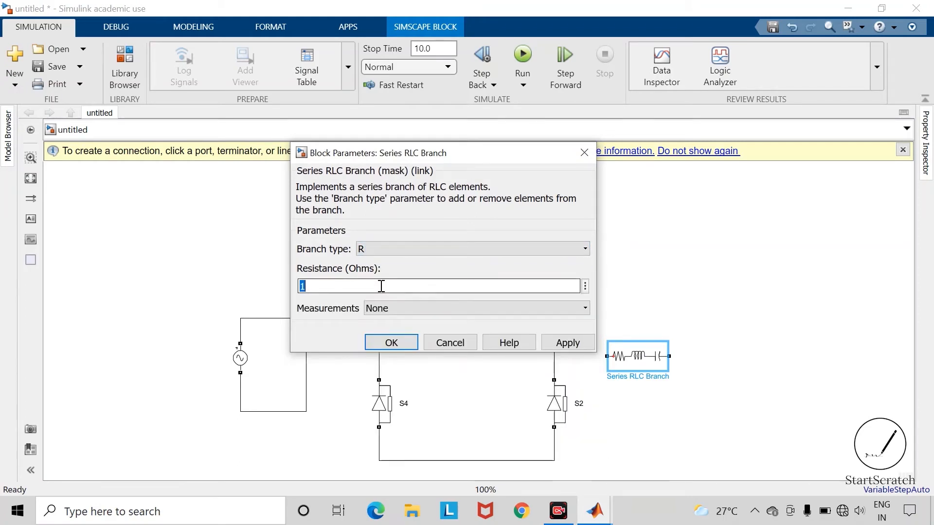
pyautogui.write('50')
pyautogui.press('Return')
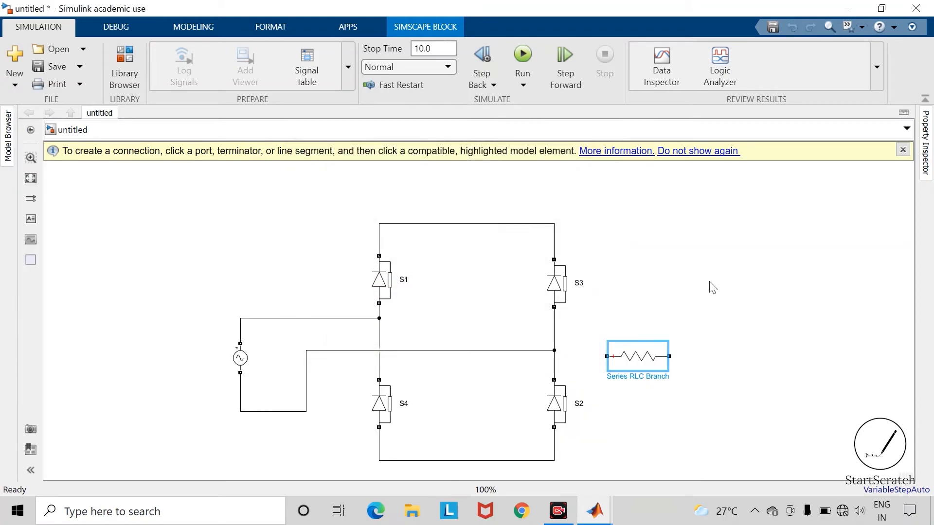
# Turn the resistor vertical and connect it across the bridge output in series with a new Current Measurement block.
pyautogui.hotkey('ctrl', 'r')
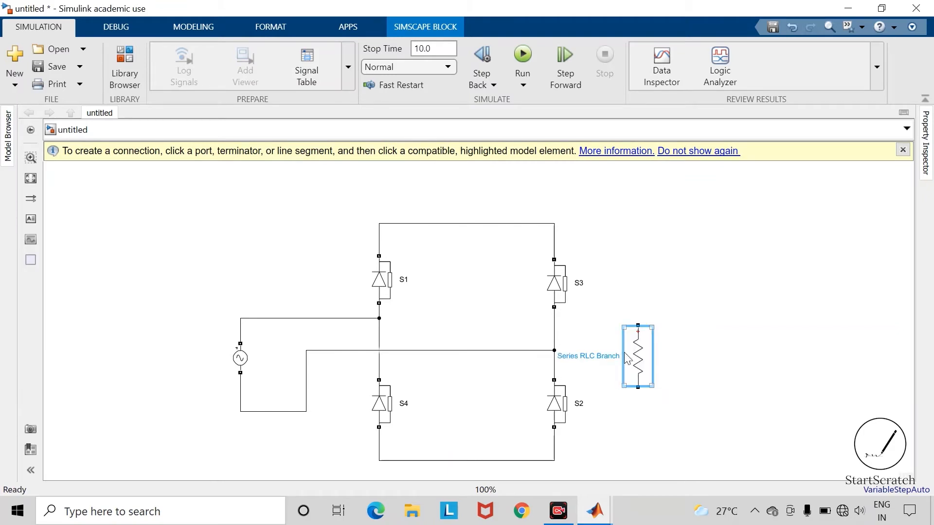
pyautogui.moveTo(636, 332)
pyautogui.mouseDown()
pyautogui.moveTo(679, 318)
pyautogui.moveTo(663, 238)
pyautogui.moveTo(556, 224)
pyautogui.mouseUp()
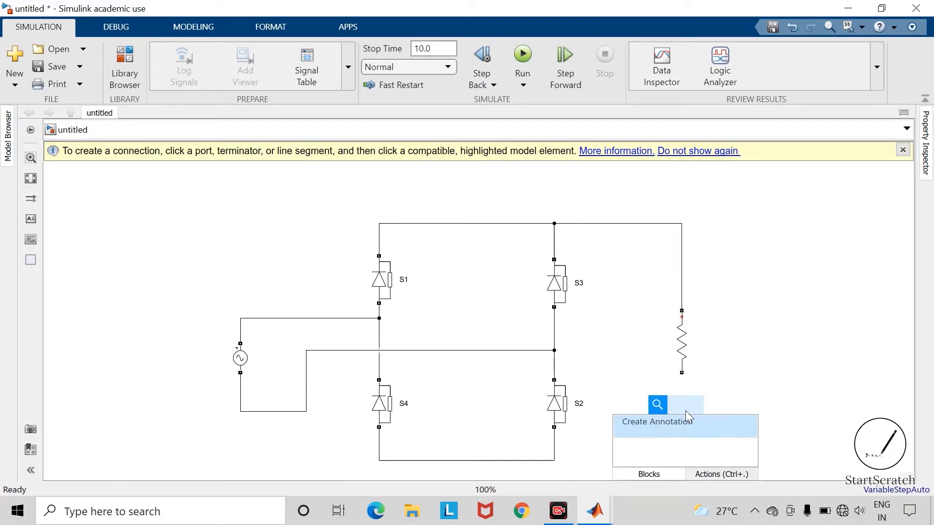
pyautogui.write('current')
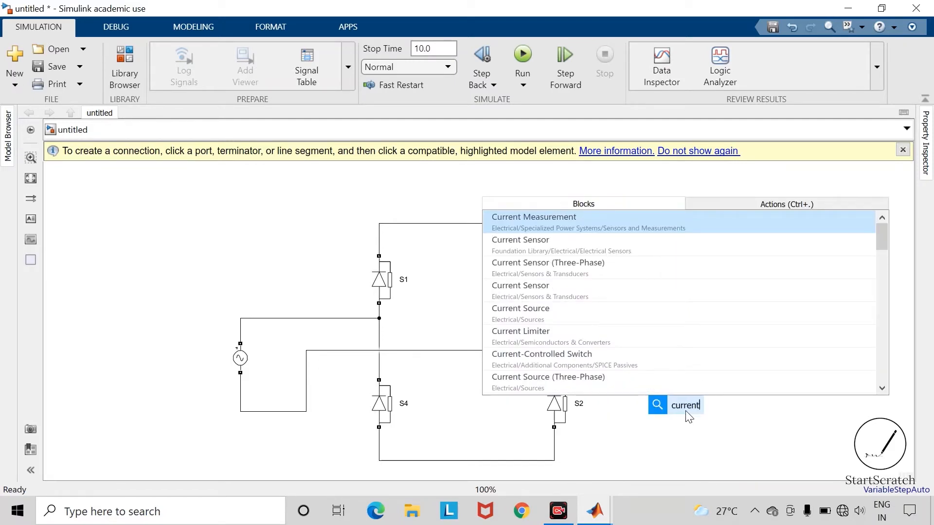
pyautogui.press('Return')
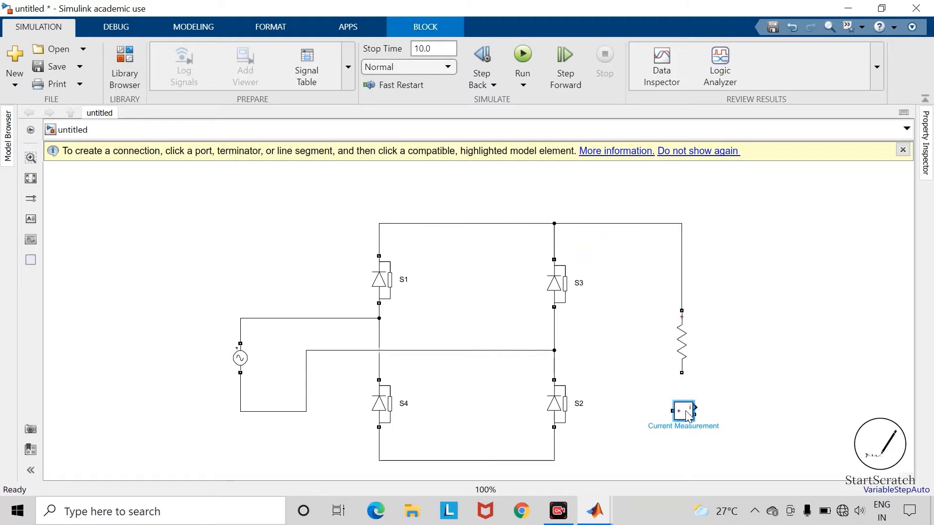
pyautogui.moveTo(692, 415); pyautogui.dragTo(682, 376)
pyautogui.moveTo(715, 419); pyautogui.dragTo(555, 447)
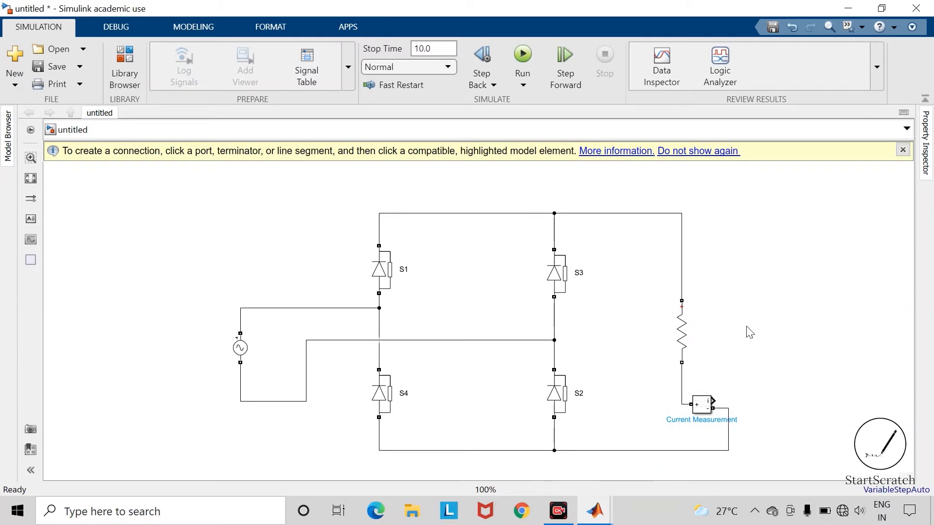
# Add a Voltage Measurement block beside the load and connect its positive and negative inputs across the resistor.
pyautogui.write('voltage')
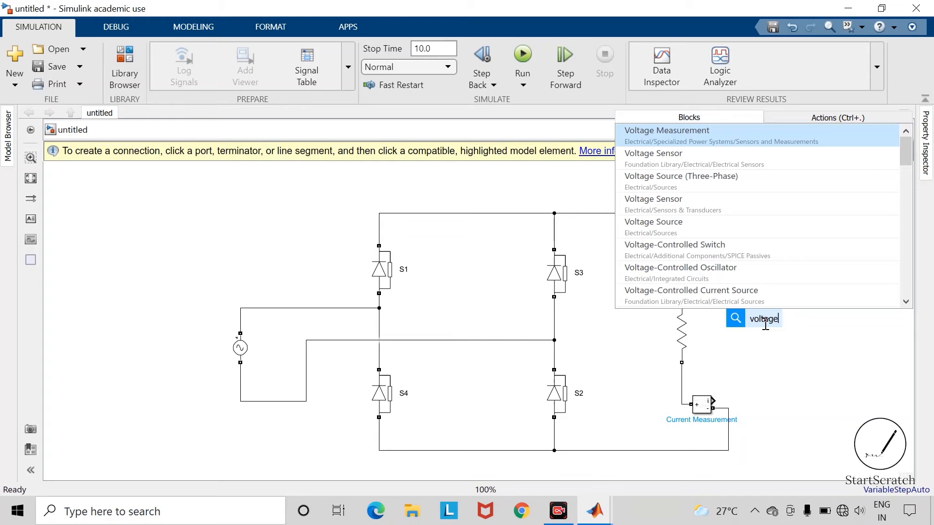
pyautogui.press('Return')
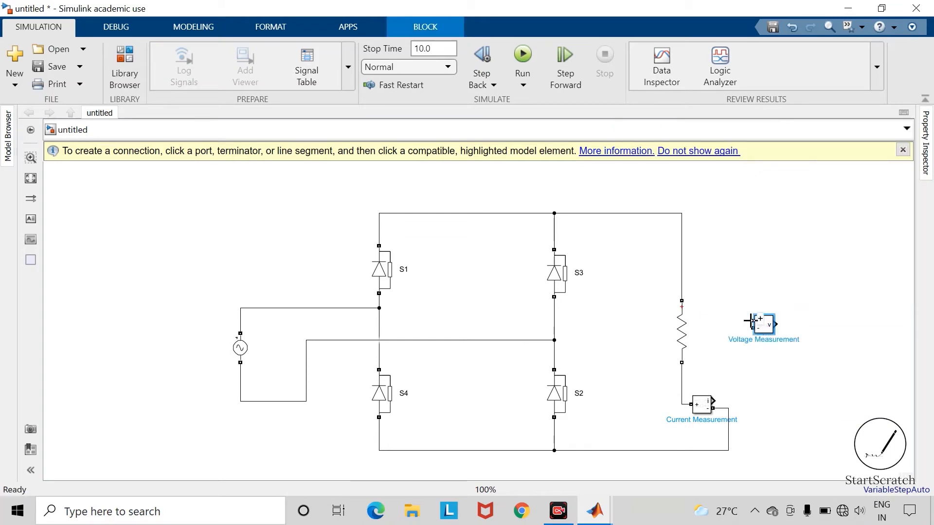
pyautogui.moveTo(752, 322); pyautogui.dragTo(683, 259)
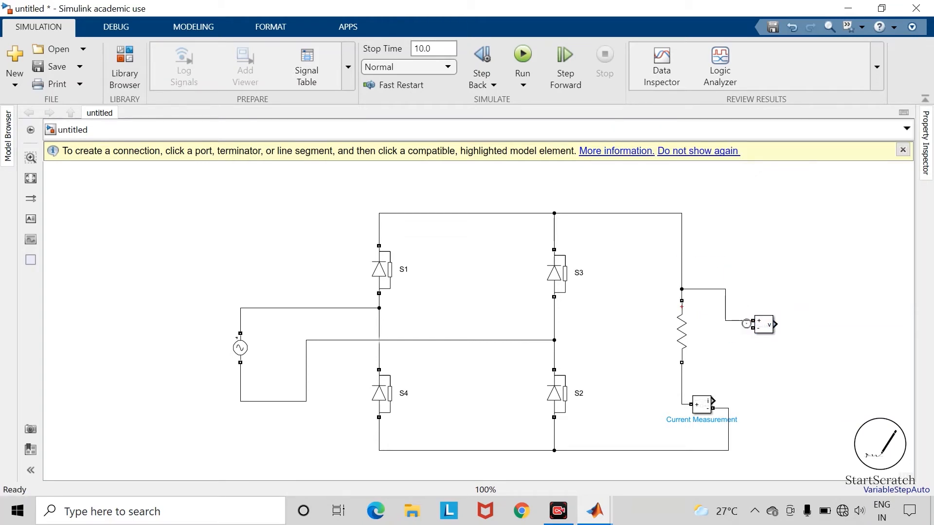
pyautogui.moveTo(752, 328); pyautogui.dragTo(682, 380)
pyautogui.click(692, 362)
pyautogui.click(767, 363)
# Copy the Voltage Measurement block to the far side of the AC source and connect its inputs across the source.
pyautogui.click(767, 330)
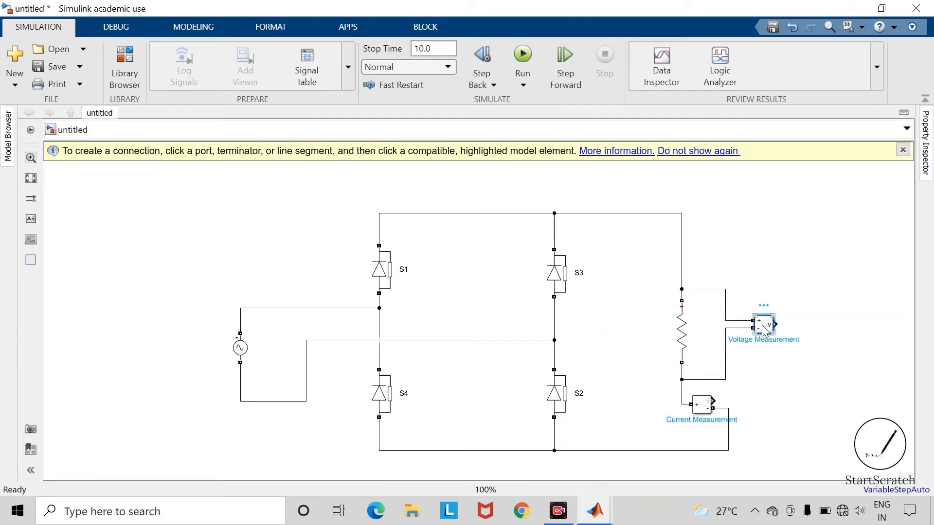
pyautogui.moveTo(766, 329); pyautogui.dragTo(239, 322)
pyautogui.click(141, 337)
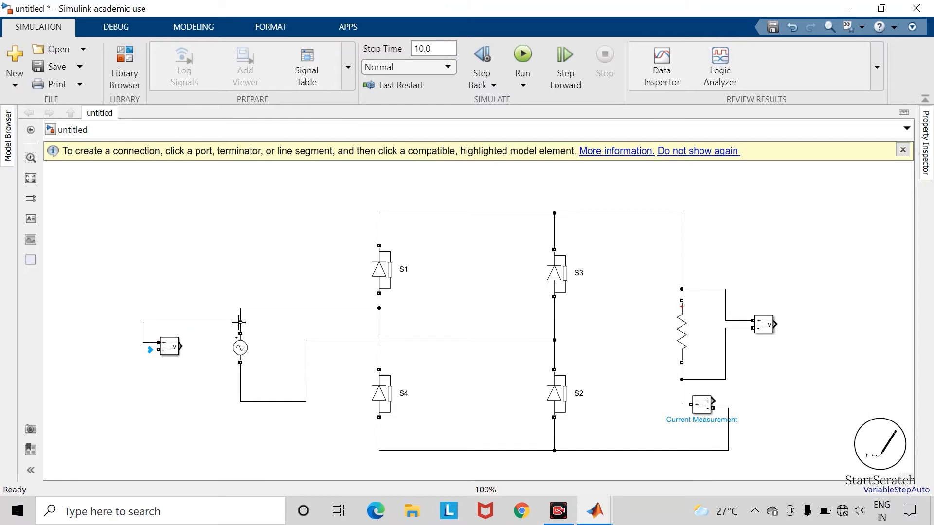
pyautogui.moveTo(158, 349); pyautogui.dragTo(241, 381)
# Add a Scope block and place it in line with the output of the load's voltage measurement.
pyautogui.hscroll(2, 844, 317)
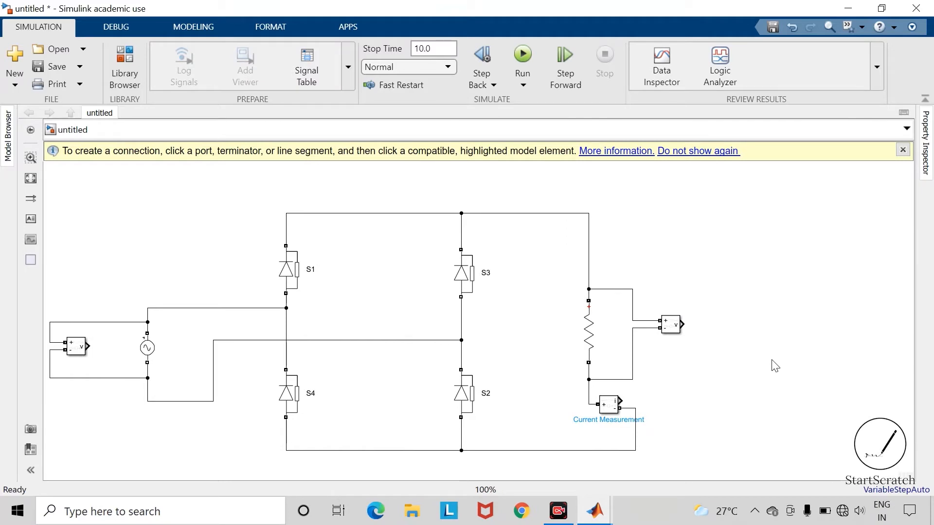
pyautogui.doubleClick(771, 361)
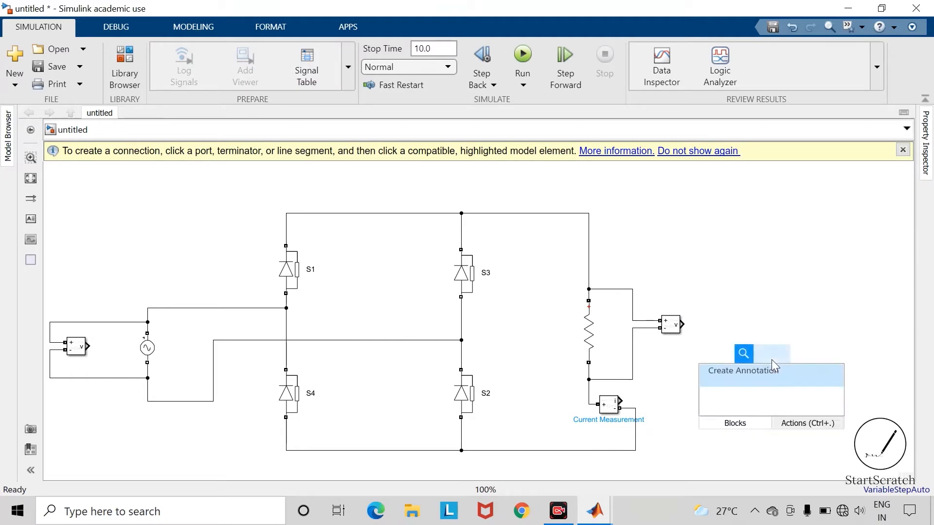
pyautogui.write('scope')
pyautogui.press('Return')
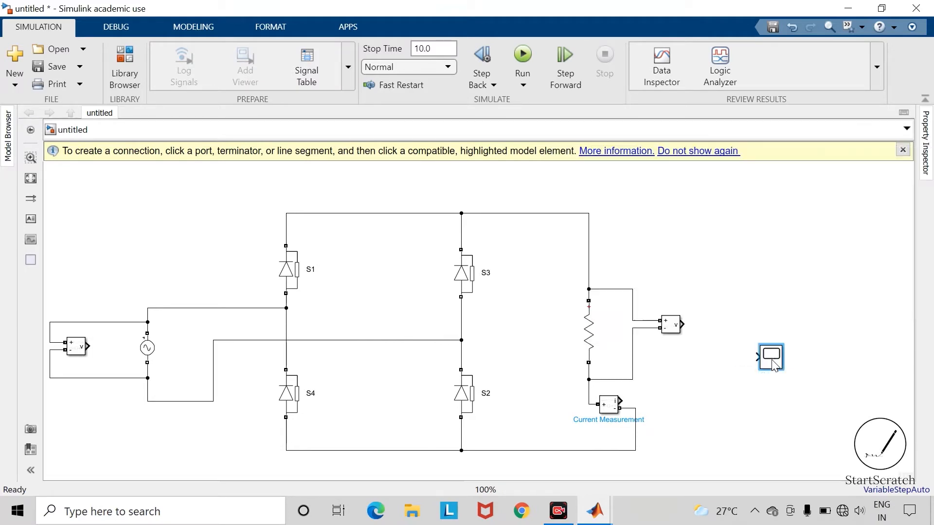
pyautogui.moveTo(774, 366); pyautogui.dragTo(796, 331)
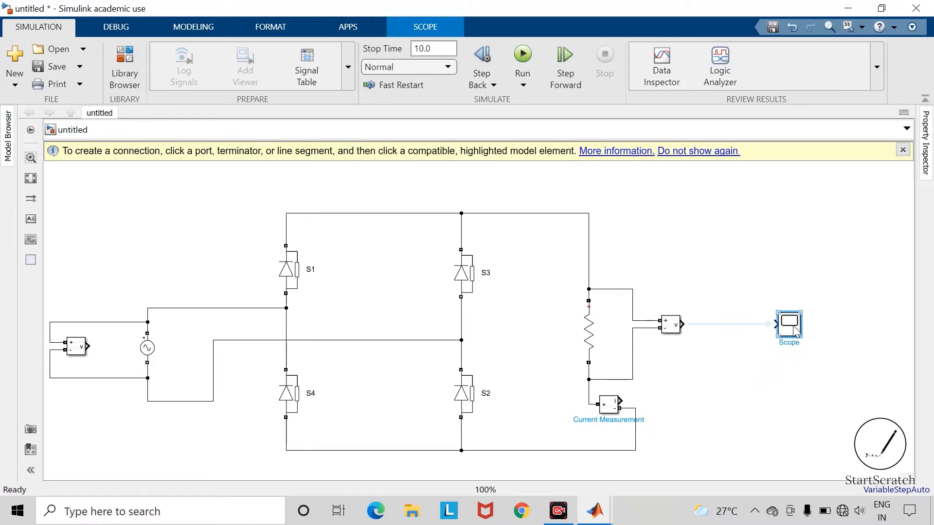
# Configure the Scope with 3 input ports and a layout of three stacked displays.
pyautogui.doubleClick(796, 331)
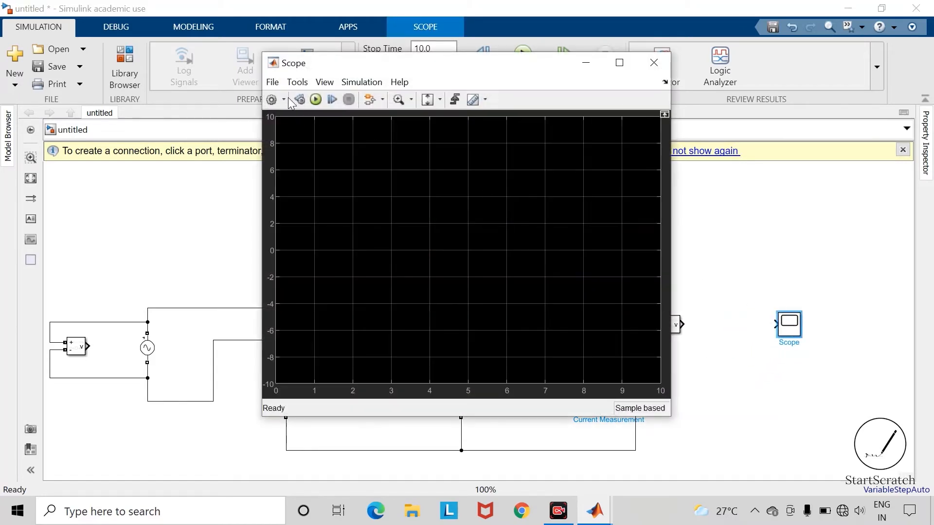
pyautogui.click(285, 99)
pyautogui.click(274, 118)
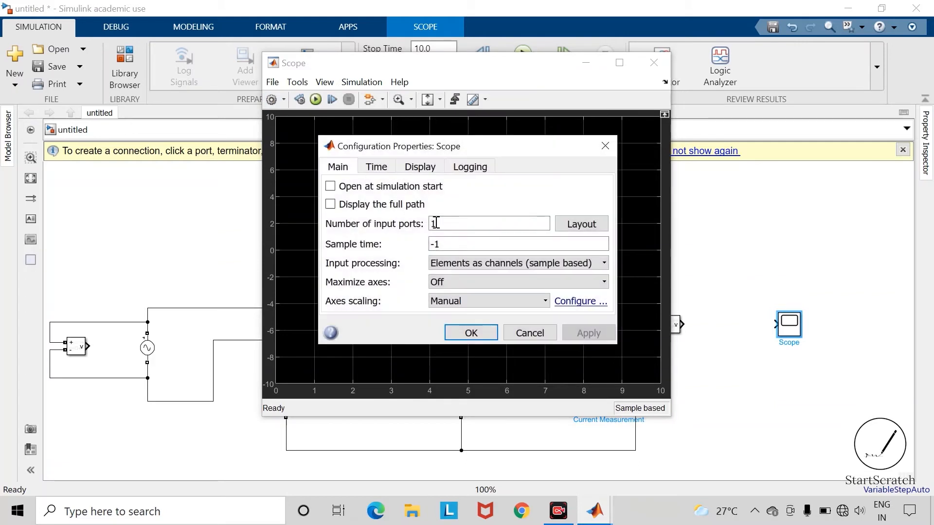
pyautogui.doubleClick(448, 224)
pyautogui.write('3')
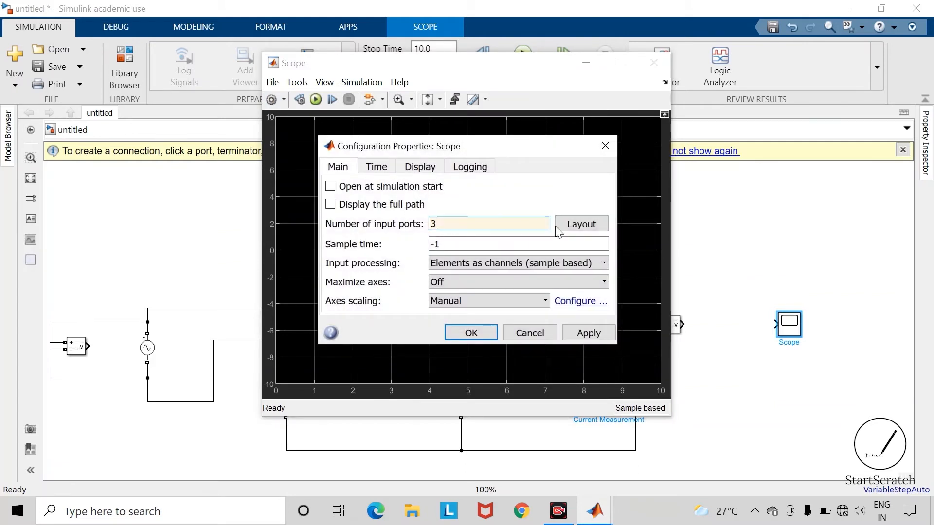
pyautogui.click(581, 223)
pyautogui.click(632, 263)
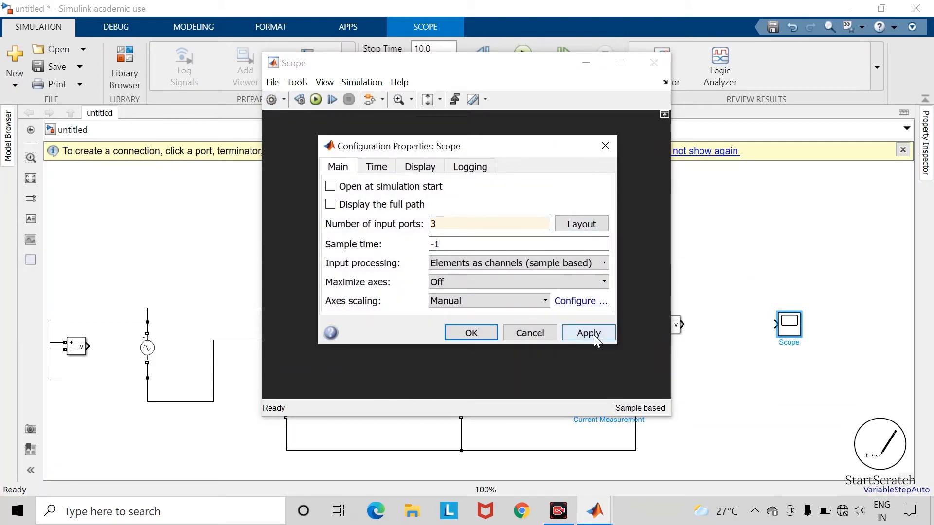
pyautogui.click(594, 335)
pyautogui.click(470, 333)
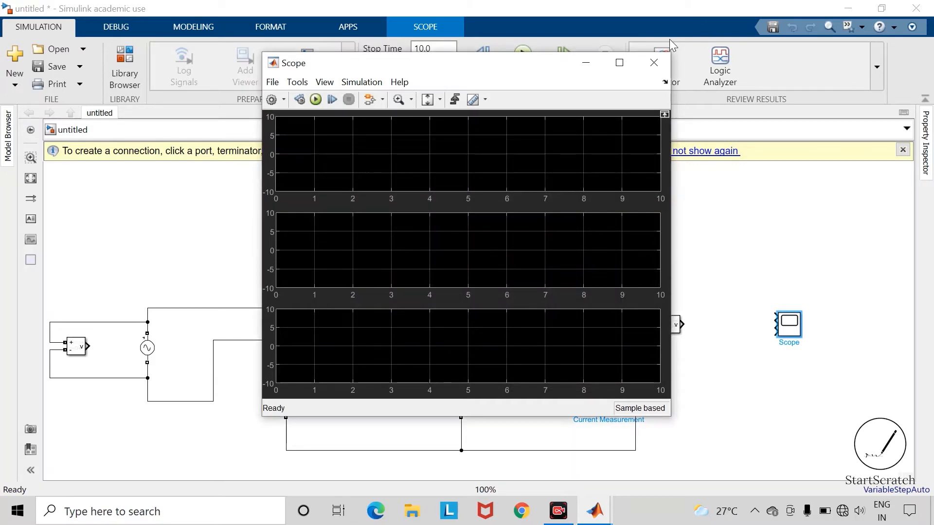
pyautogui.click(656, 65)
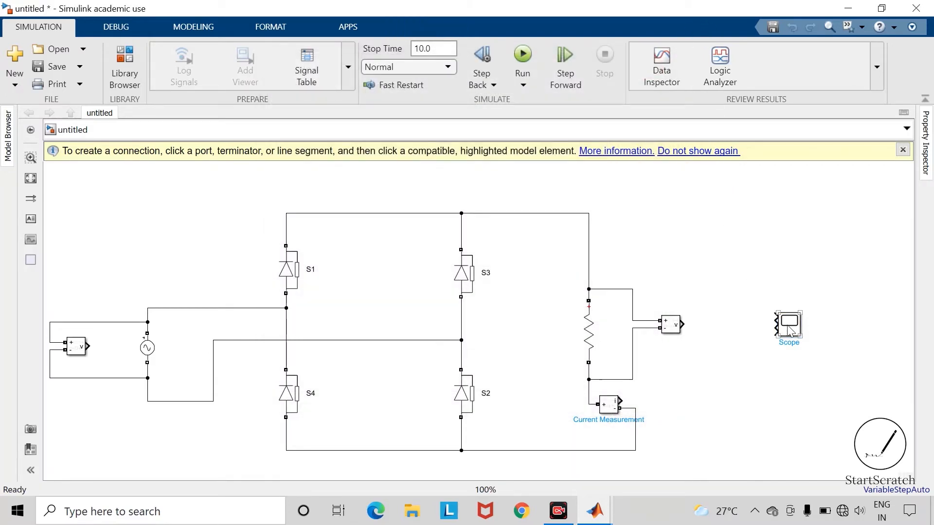
# Enlarge the Scope block and position it so its middle input aligns with the load's voltage measurement output.
pyautogui.moveTo(801, 337); pyautogui.dragTo(820, 395)
pyautogui.moveTo(800, 355); pyautogui.dragTo(822, 326)
pyautogui.click(729, 258)
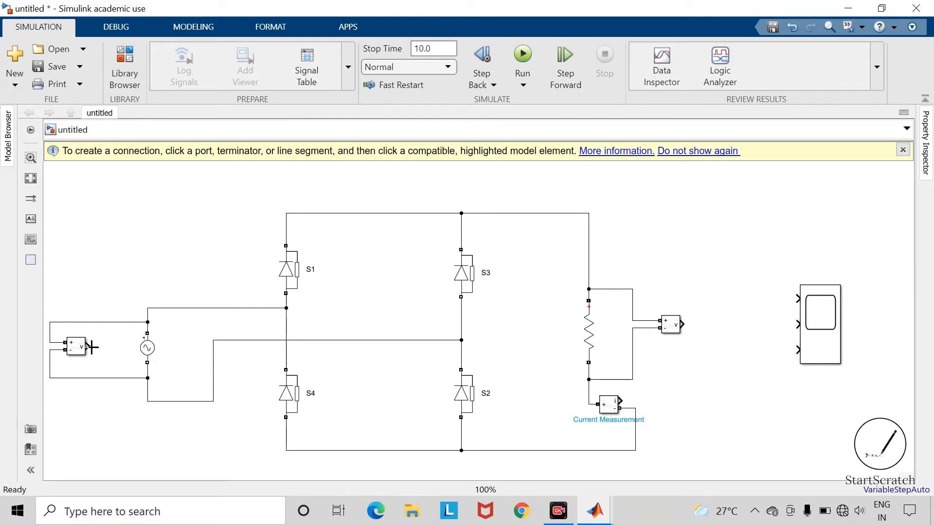
# Connect the source voltage measurement to the Scope's first input, route the line above the load measurement and name the signal I/P.
pyautogui.moveTo(88, 346)
pyautogui.mouseDown()
pyautogui.moveTo(227, 317)
pyautogui.moveTo(796, 299)
pyautogui.mouseUp()
pyautogui.moveTo(702, 300); pyautogui.dragTo(696, 256)
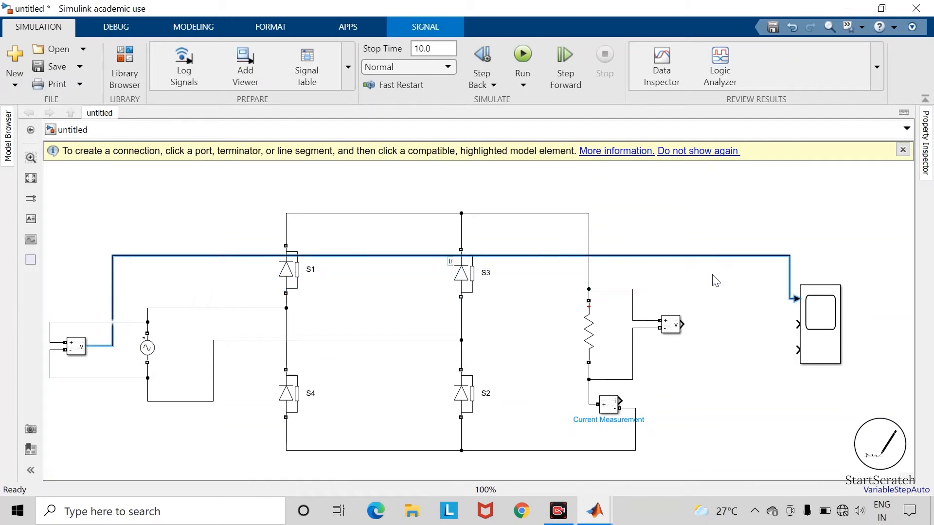
pyautogui.click(712, 294)
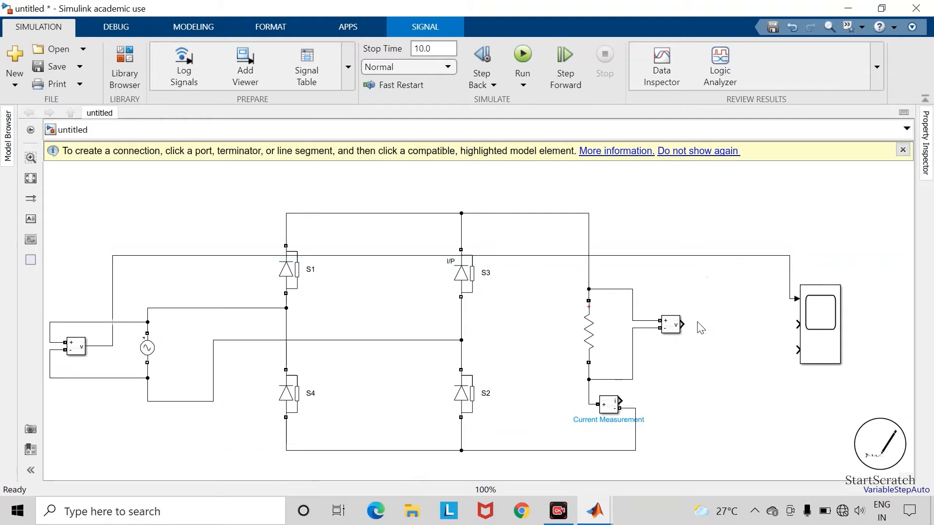
# Connect the load voltage measurement to the Scope's second input and name the signal O/P.
pyautogui.click(681, 323)
pyautogui.click(802, 327)
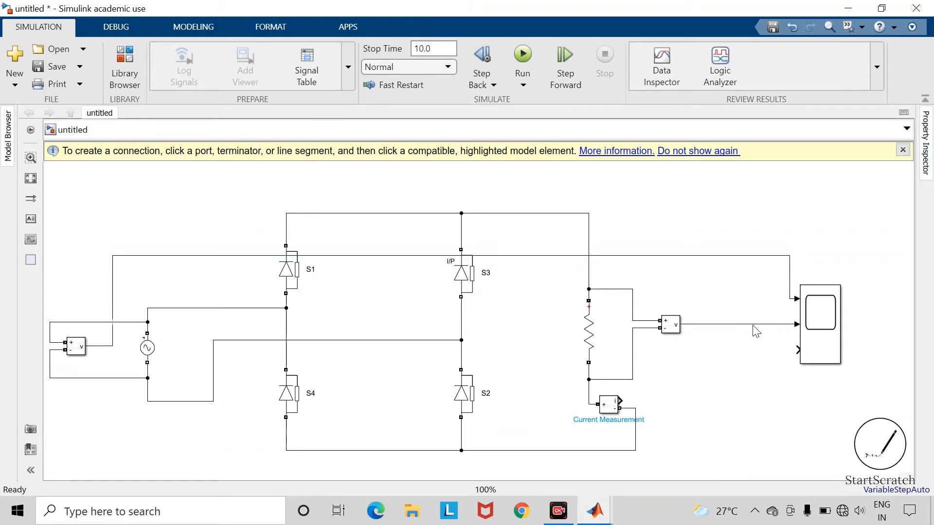
pyautogui.doubleClick(737, 324)
pyautogui.write('O')
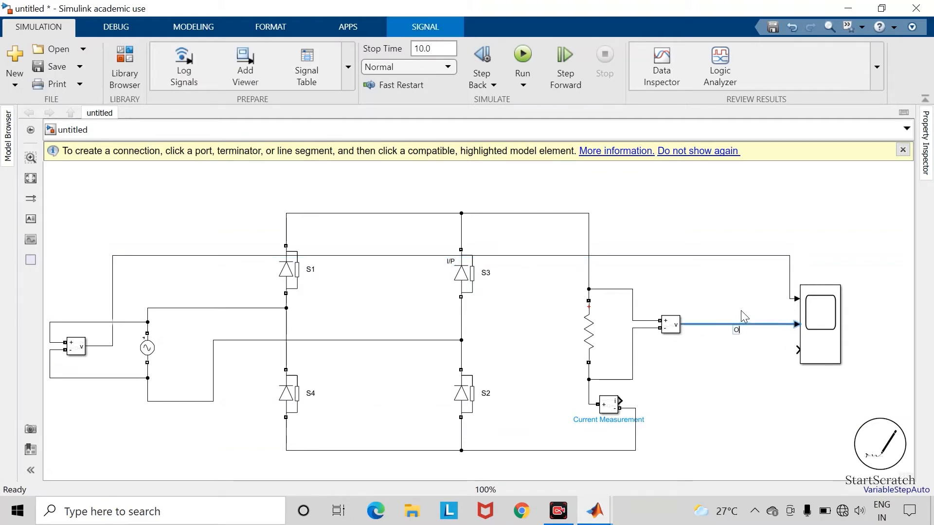
pyautogui.write('/P')
pyautogui.click(652, 408)
# Connect the Current Measurement output to the Scope's third input, tidy the line's routing and name the signal Current.
pyautogui.moveTo(623, 400); pyautogui.dragTo(796, 345)
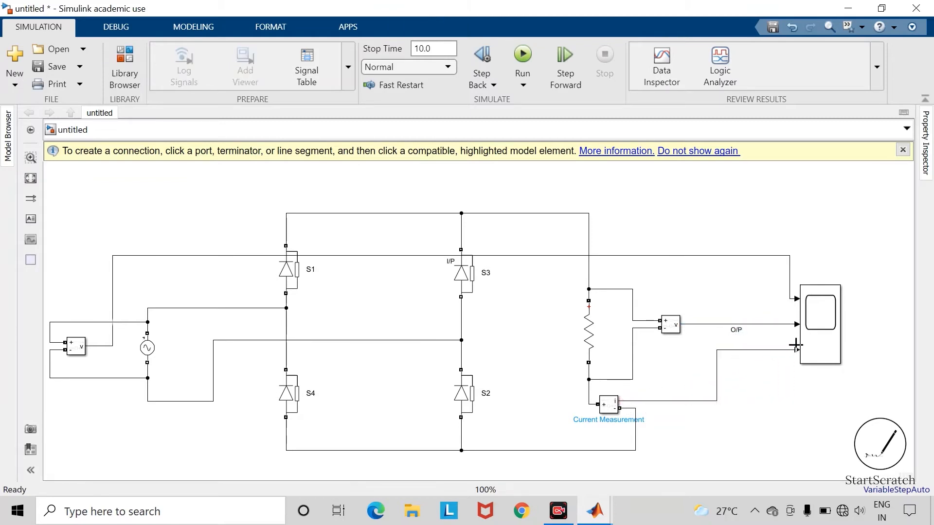
pyautogui.moveTo(738, 350); pyautogui.dragTo(751, 401)
pyautogui.doubleClick(723, 406)
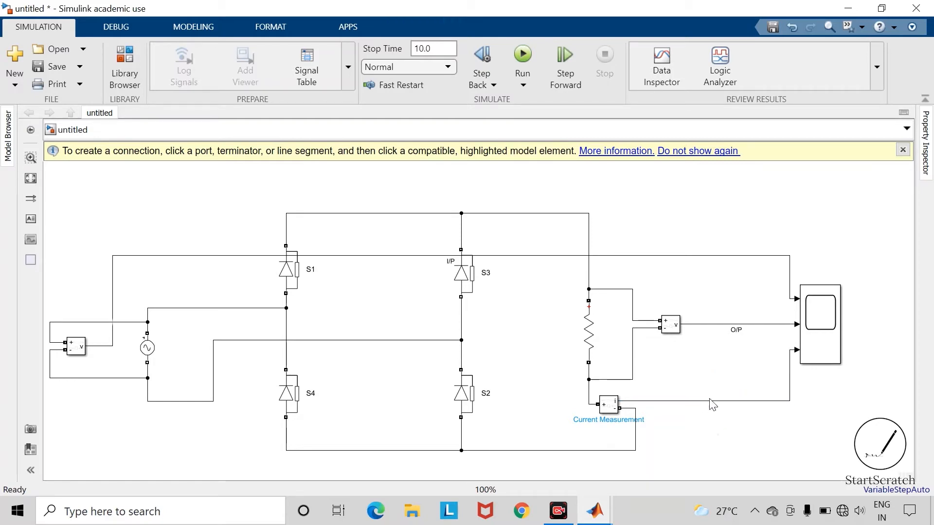
pyautogui.write('C')
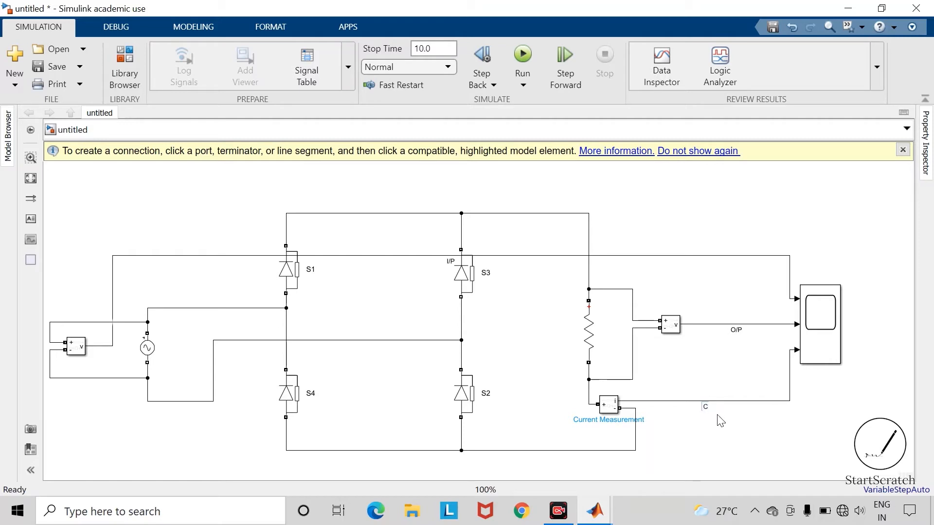
pyautogui.write('urrent')
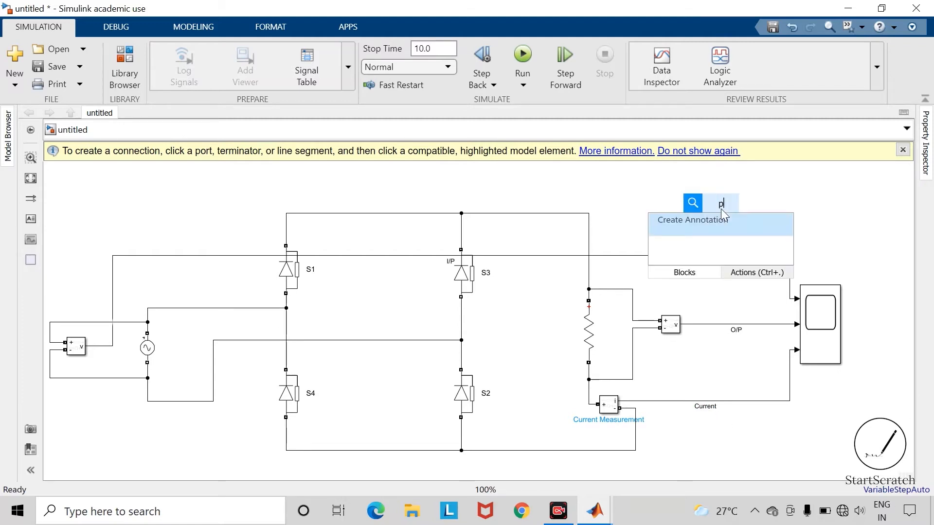
# Add a powergui block in the empty area above the load measurements.
pyautogui.write('powerr')
pyautogui.press('BackSpace')
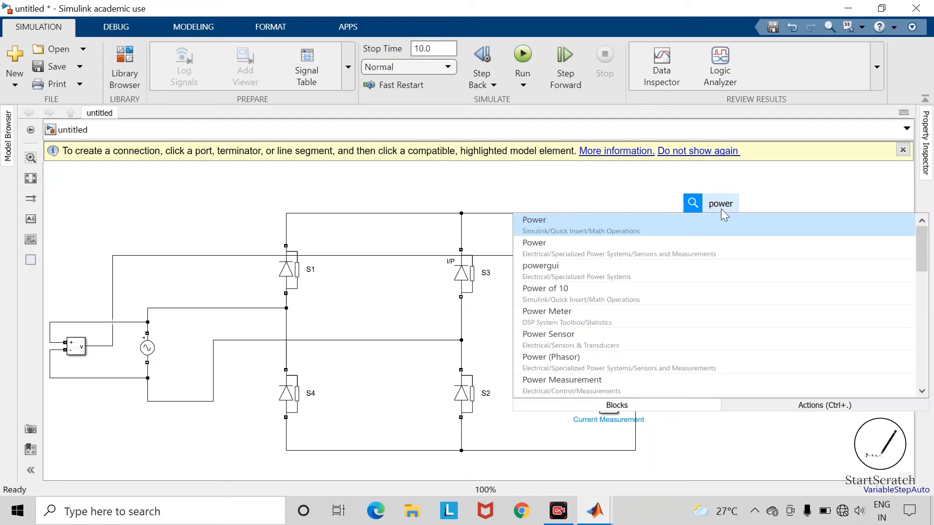
pyautogui.press('Down')
pyautogui.press('Down')
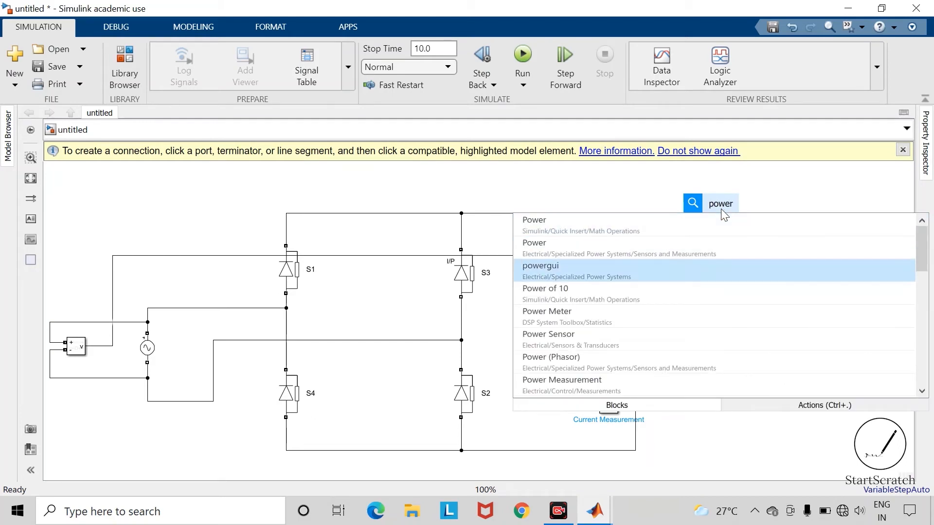
pyautogui.press('Return')
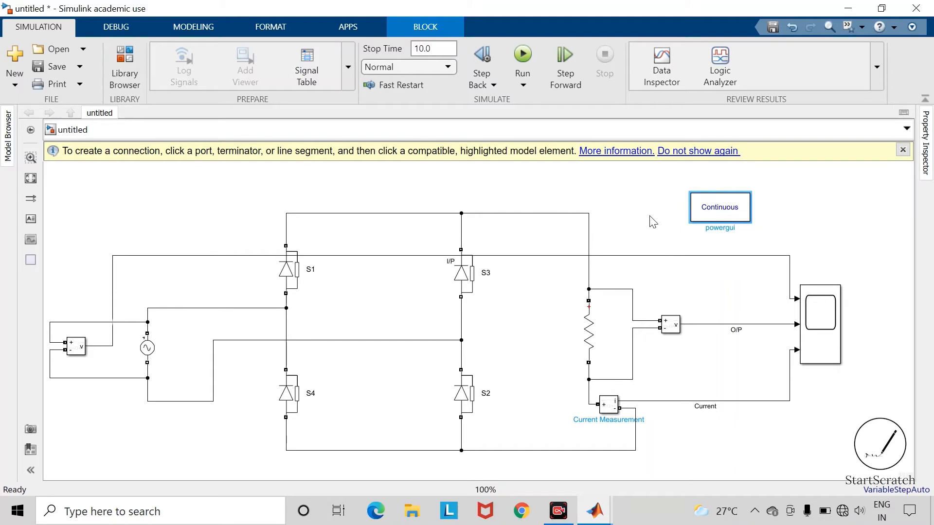
# Set the powergui simulation type to Discrete with a sample time of 50e-6 s.
pyautogui.doubleClick(710, 208)
pyautogui.click(584, 98)
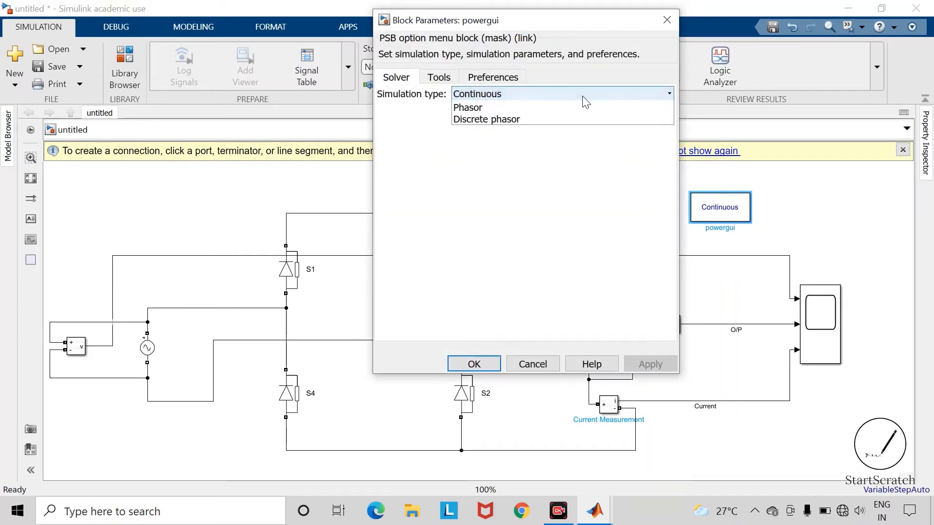
pyautogui.click(517, 119)
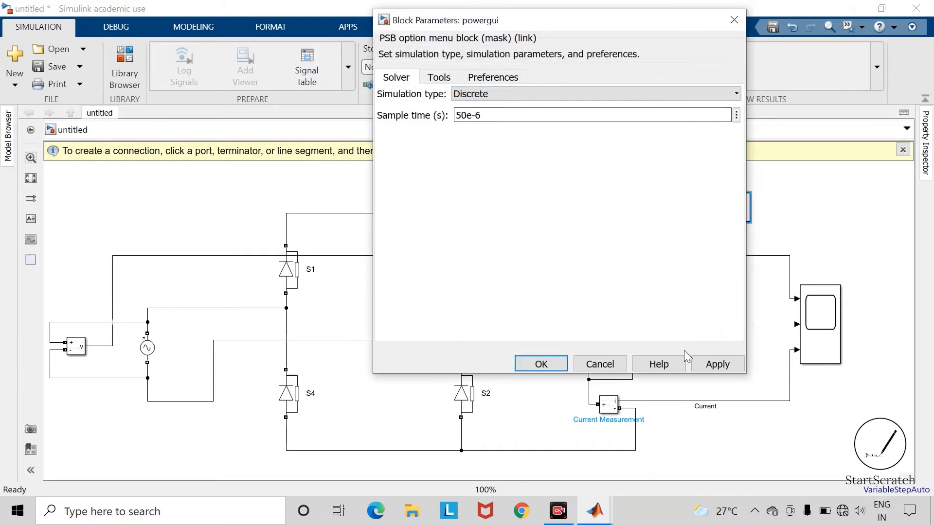
pyautogui.click(710, 363)
pyautogui.click(537, 364)
pyautogui.click(652, 182)
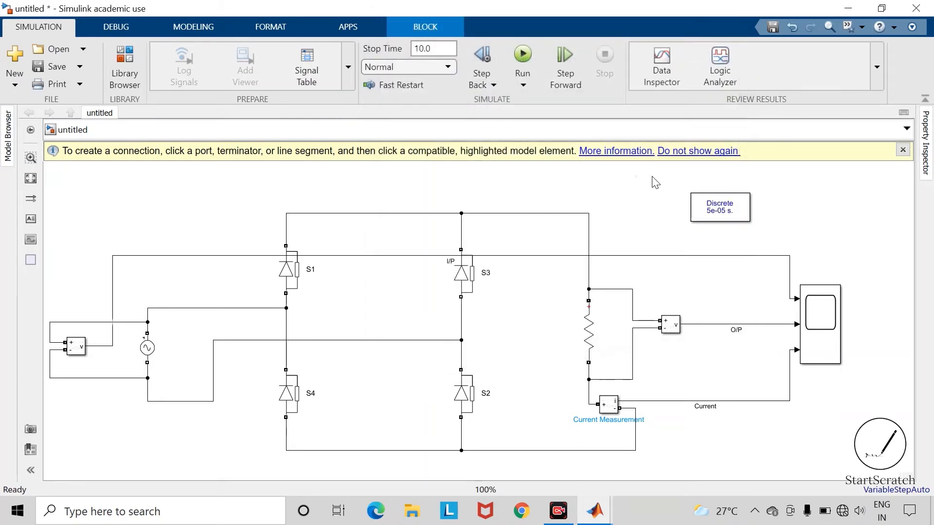
# Dismiss the connection hint and set the simulation stop time to 0.08.
pyautogui.click(903, 149)
pyautogui.click(444, 49)
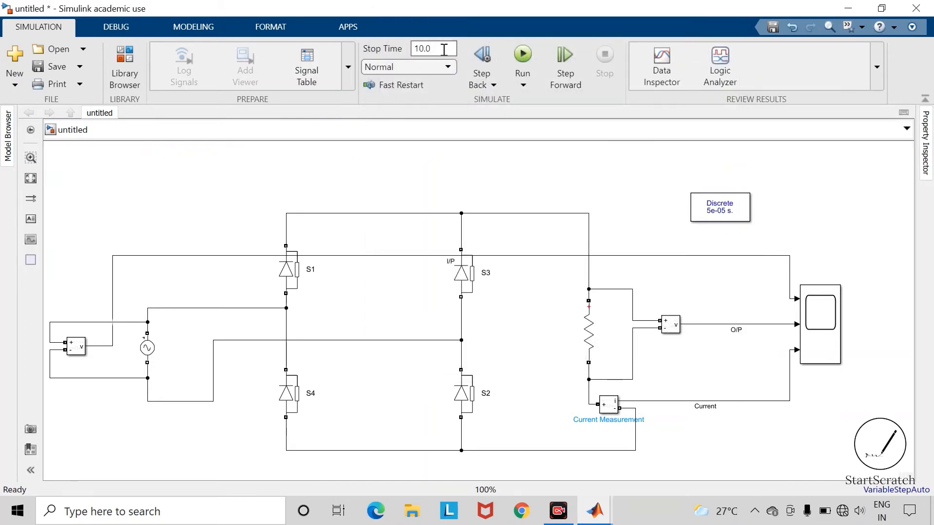
pyautogui.write('0.08')
pyautogui.click(160, 184)
# Save the model as FWR in the Experimets folder and run the simulation.
pyautogui.click(54, 67)
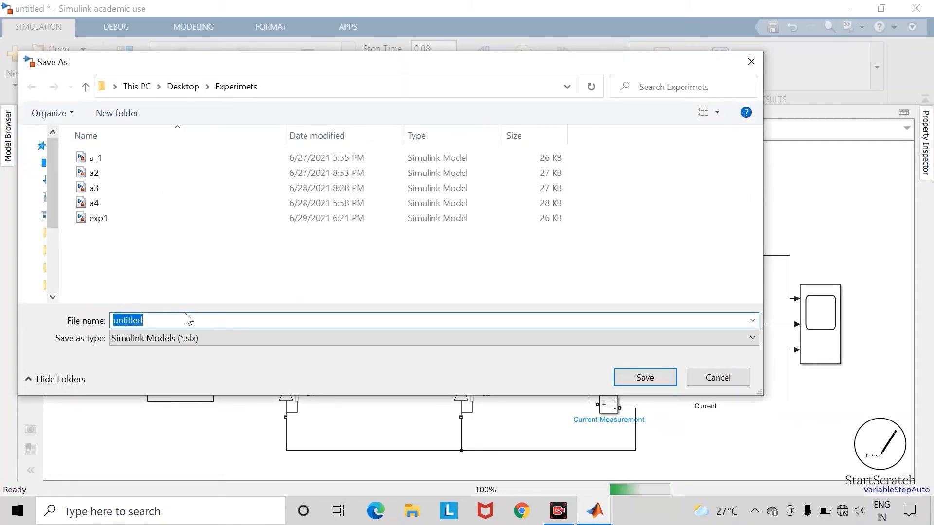
pyautogui.write('FWR')
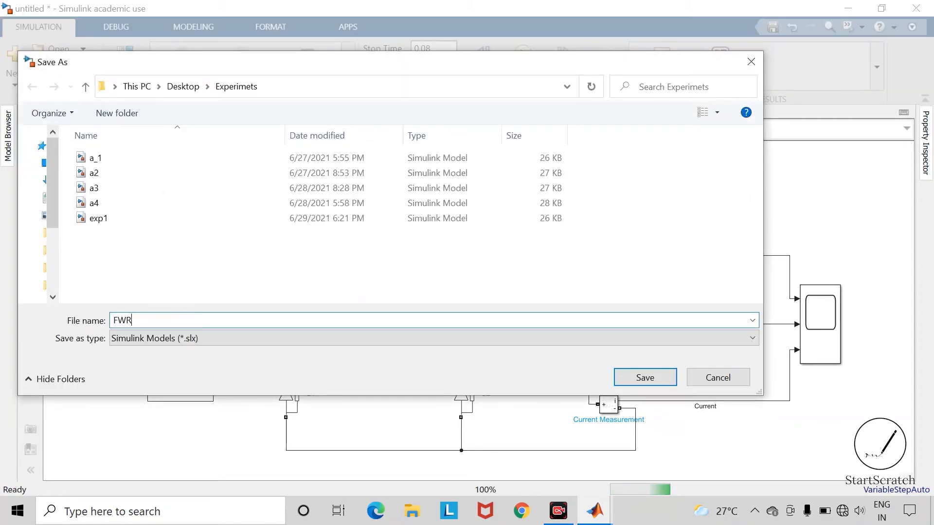
pyautogui.press('Return')
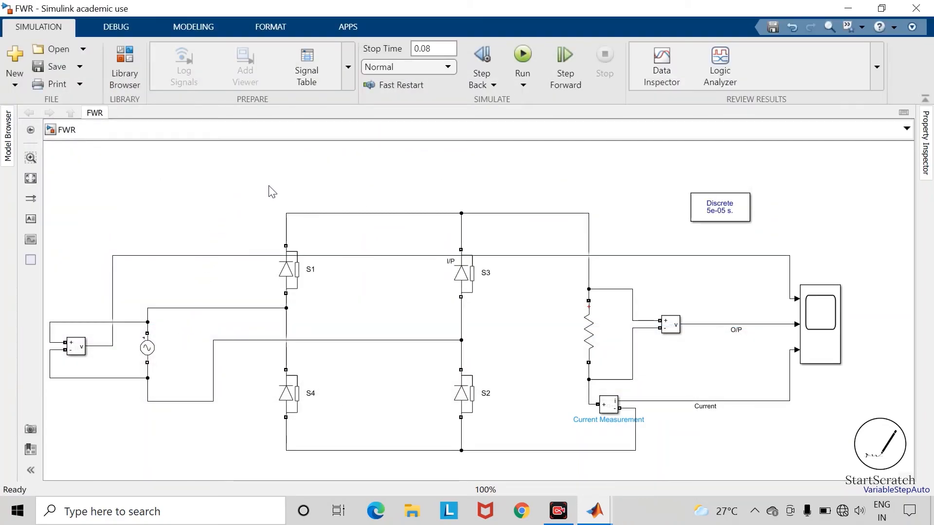
pyautogui.click(523, 59)
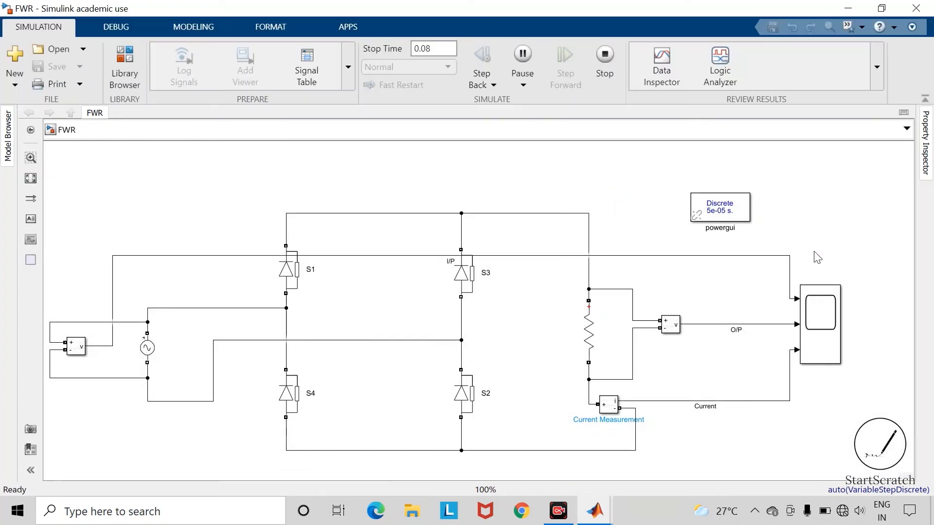
# Open the Scope to view the simulated waveforms, enlarging its window and moving it clear of the source side of the circuit.
pyautogui.click(835, 341)
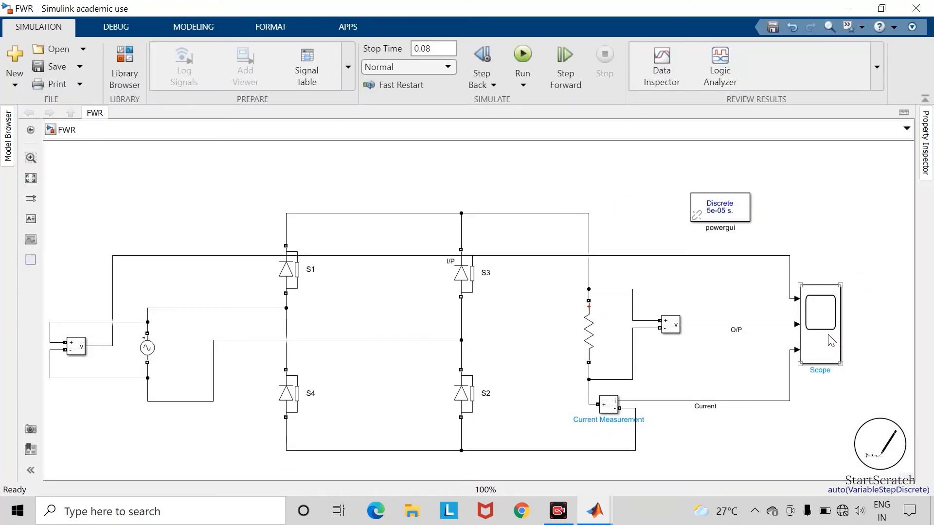
pyautogui.doubleClick(831, 341)
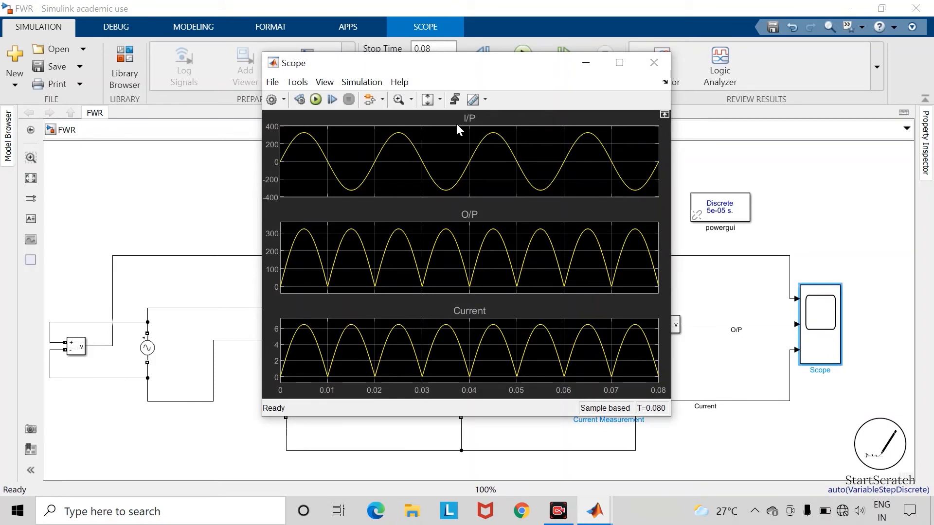
pyautogui.moveTo(503, 416); pyautogui.dragTo(503, 471)
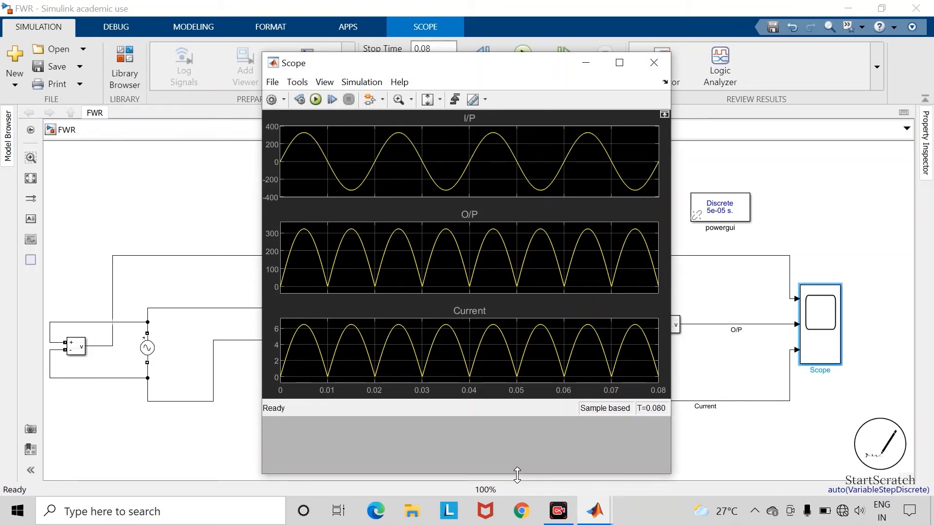
pyautogui.moveTo(502, 68); pyautogui.dragTo(674, 70)
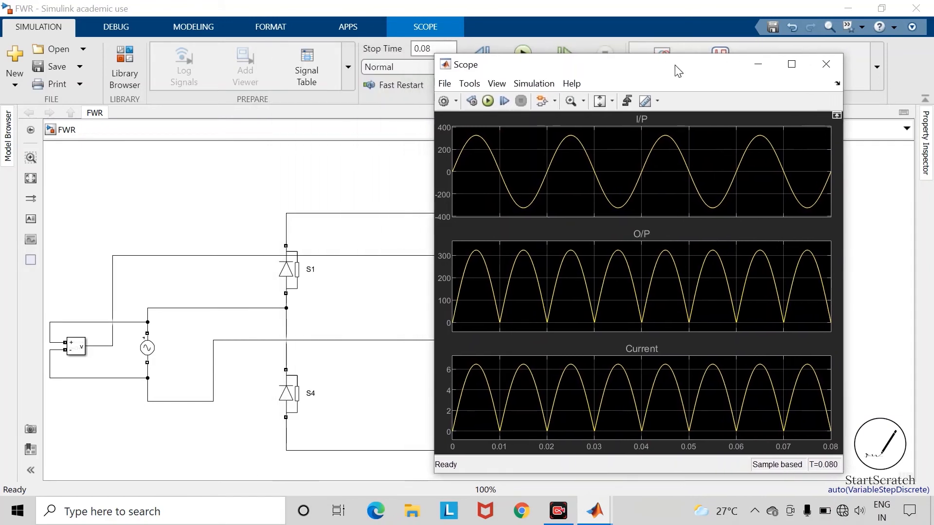
# Zoom the Scope plots along the time axis to roughly the first 0.036 s and leave zoom mode.
pyautogui.click(585, 100)
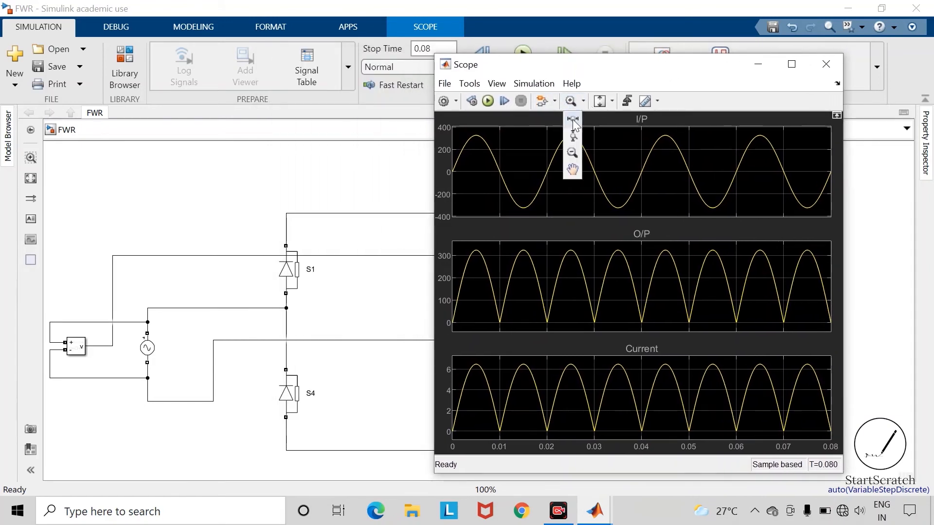
pyautogui.click(577, 123)
pyautogui.moveTo(624, 162); pyautogui.dragTo(453, 162)
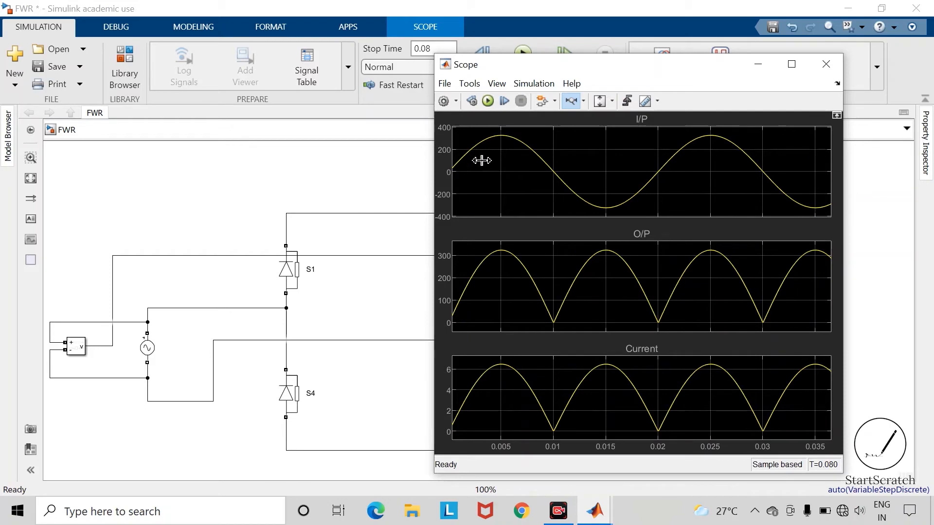
pyautogui.click(574, 103)
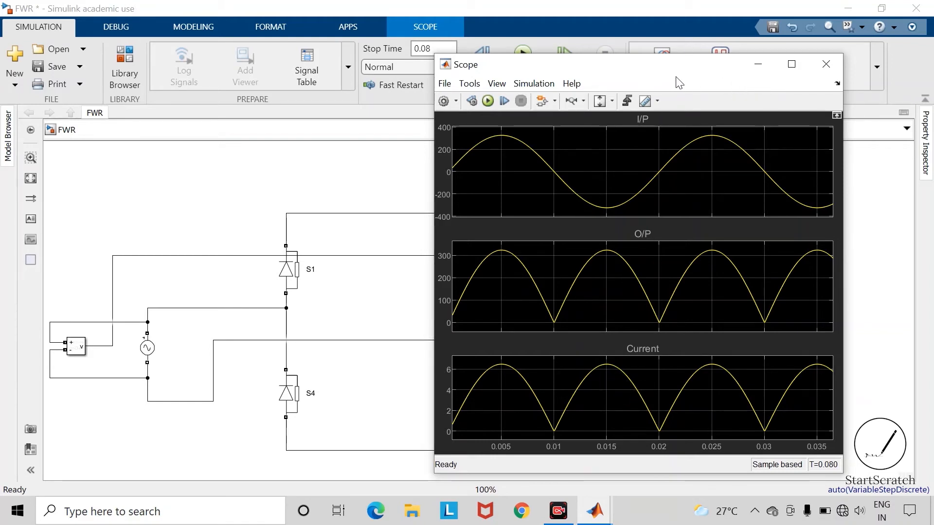
# Move the Scope aside and trace the conduction path from the AC source through diodes S3 and S4, comparing it with the waveforms.
pyautogui.moveTo(679, 66); pyautogui.dragTo(864, 96)
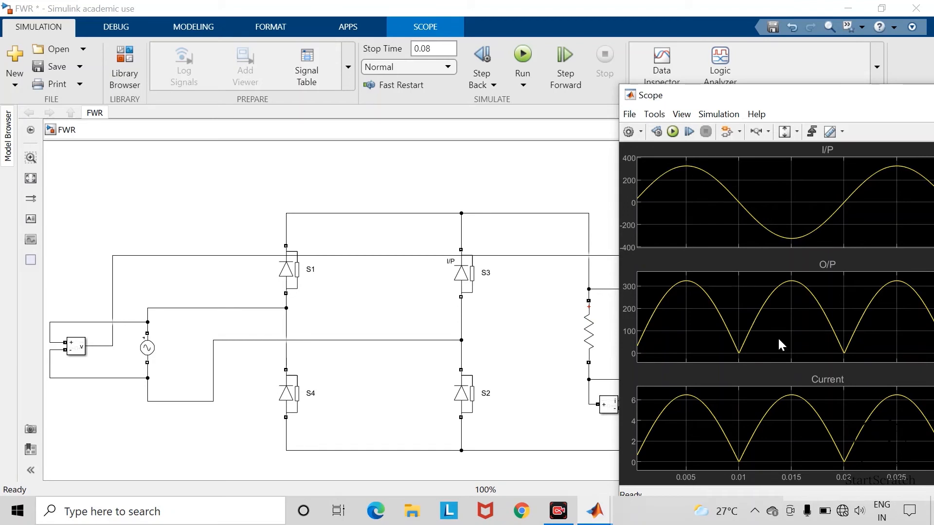
pyautogui.click(148, 349)
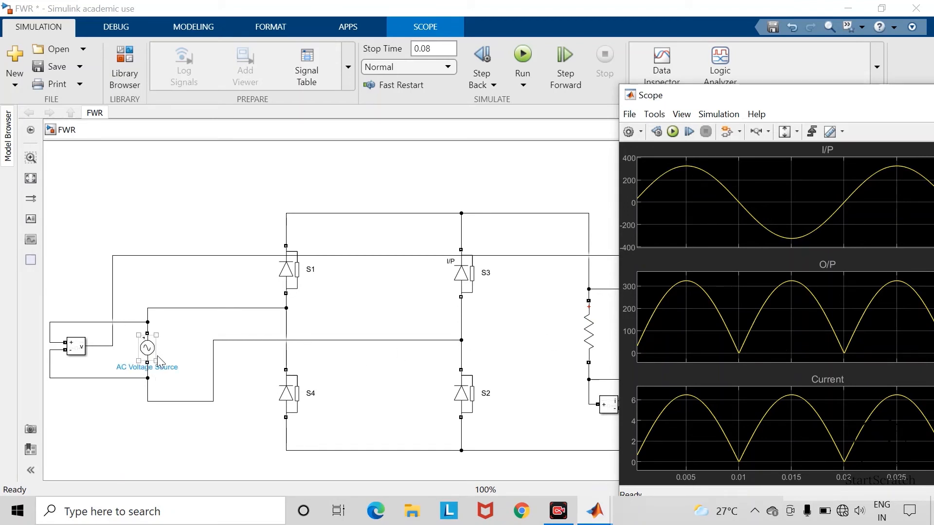
pyautogui.click(195, 389)
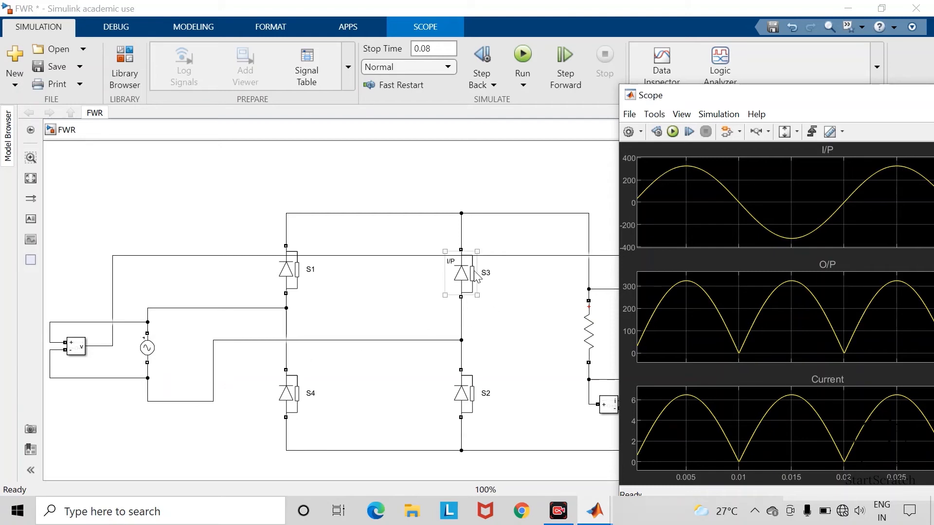
pyautogui.click(311, 394)
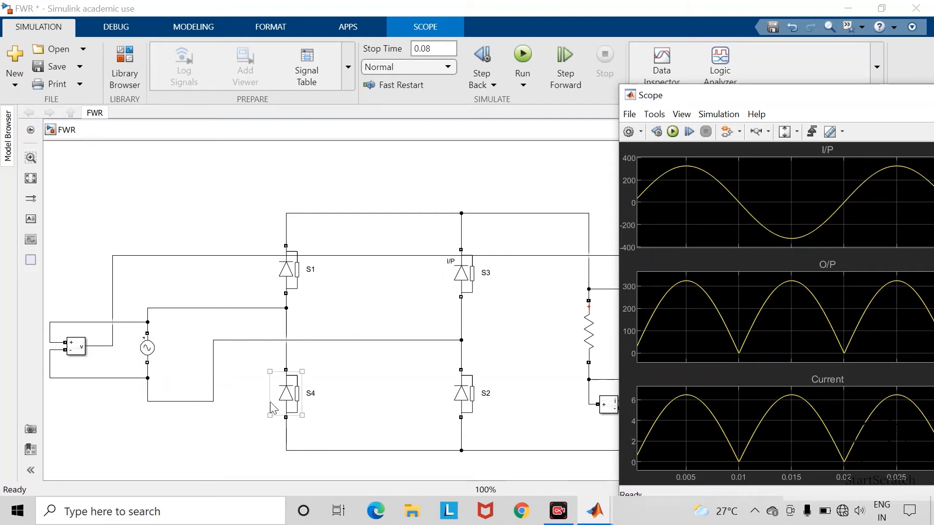
pyautogui.click(204, 393)
pyautogui.click(149, 348)
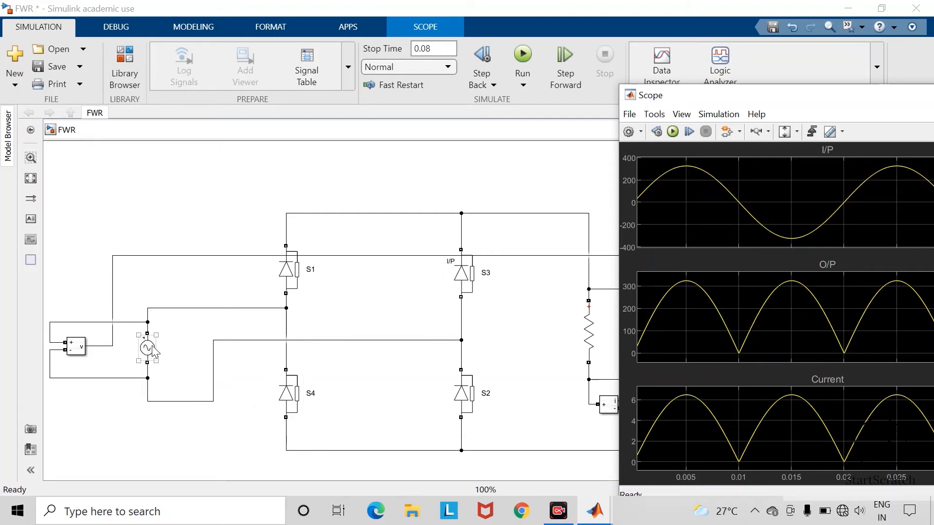
pyautogui.click(170, 390)
pyautogui.click(470, 268)
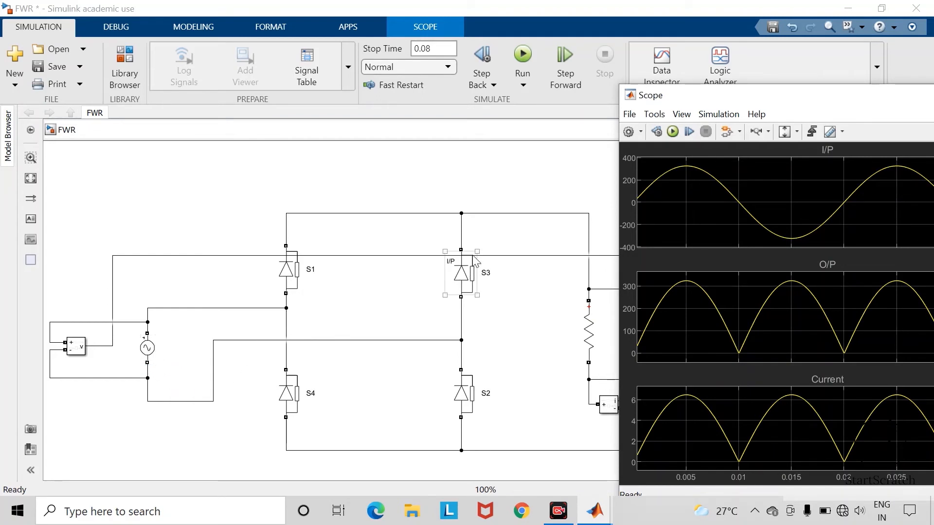
pyautogui.click(491, 231)
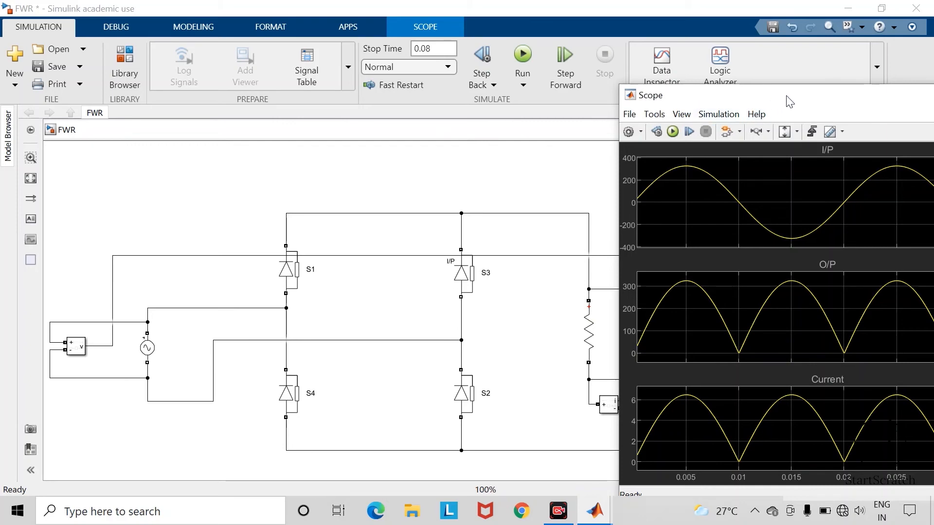
# Maximize the Scope, rescale its axes to the full simulation time to examine all three waveforms, and close it.
pyautogui.moveTo(786, 96); pyautogui.dragTo(555, 116)
pyautogui.click(745, 114)
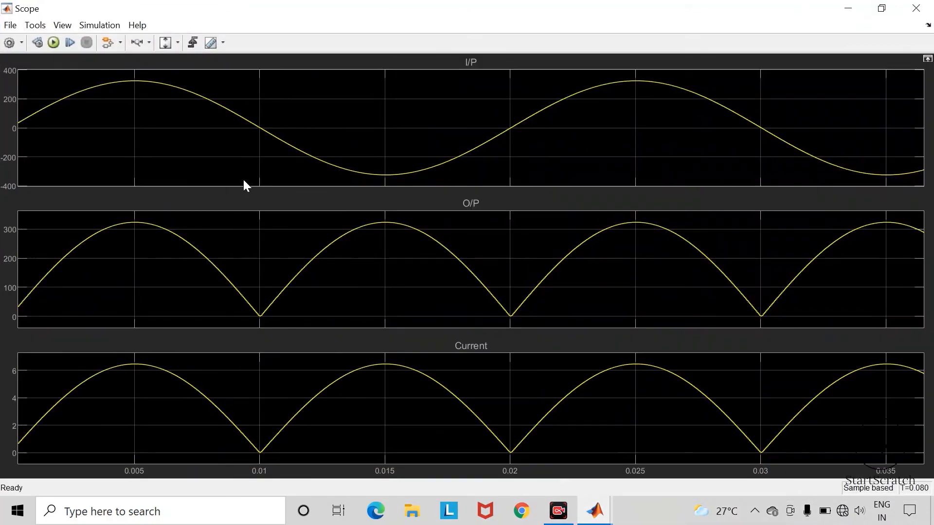
pyautogui.click(176, 43)
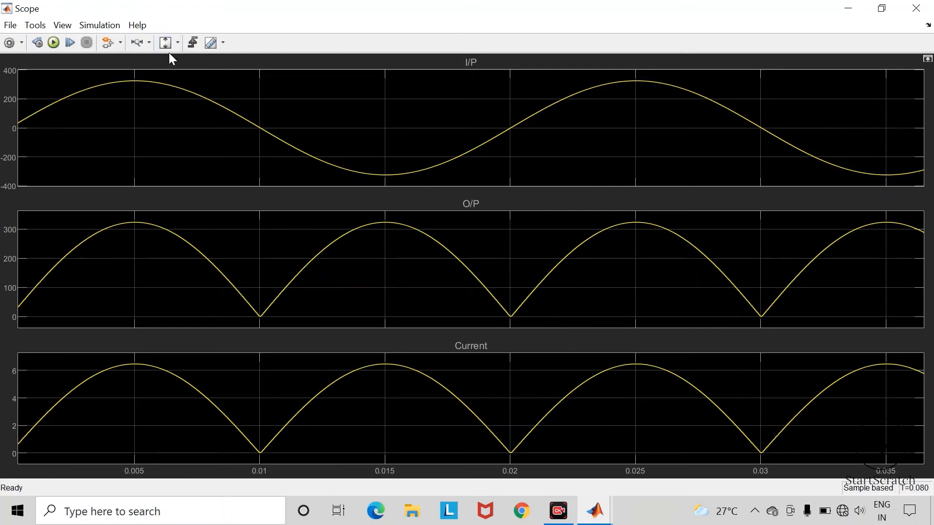
pyautogui.click(169, 54)
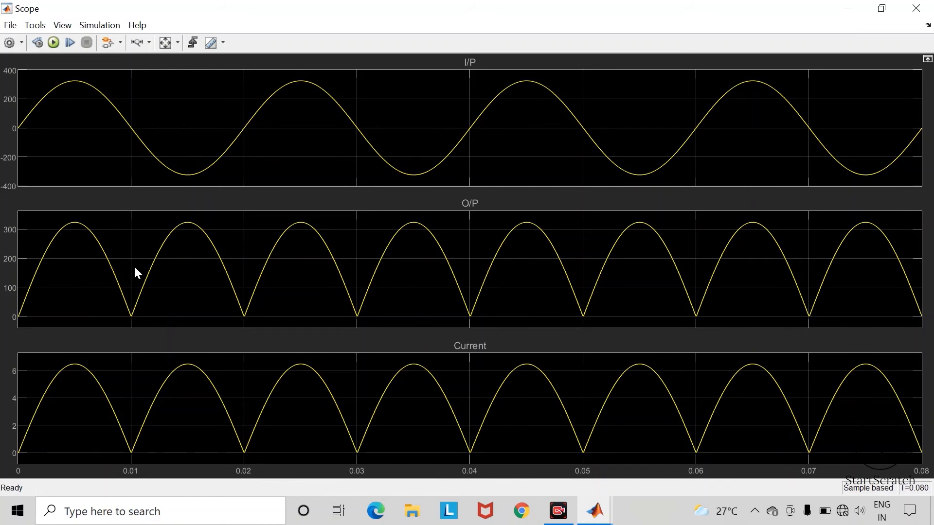
pyautogui.click(916, 8)
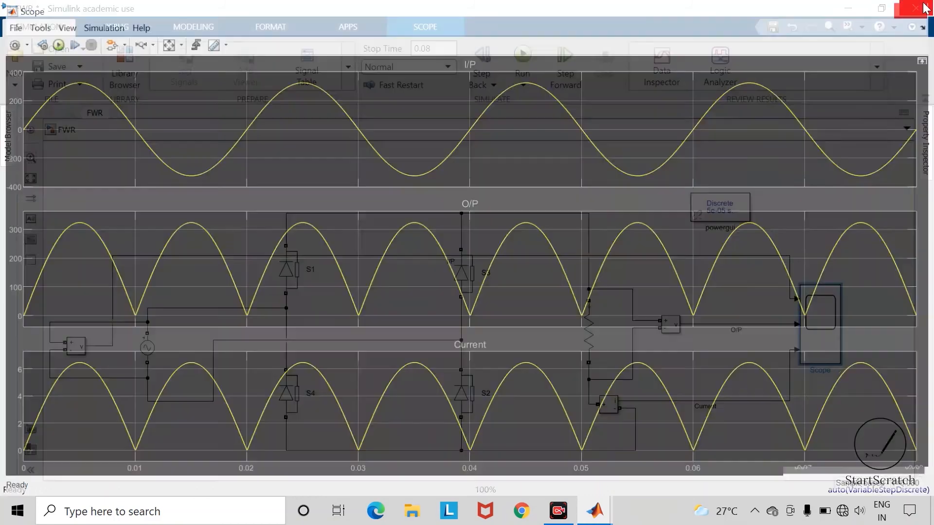
# Change the Series RLC Branch load to type RL with an inductance of 100e-3 H.
pyautogui.doubleClick(590, 336)
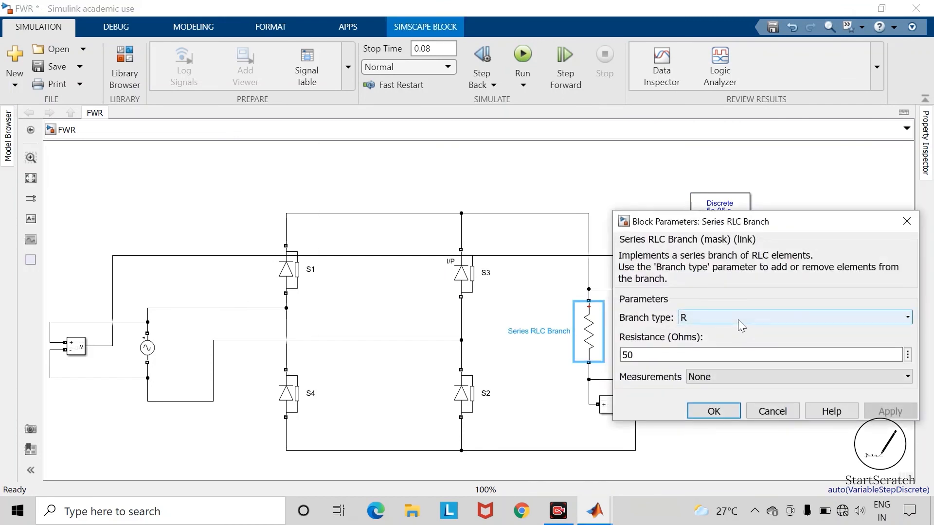
pyautogui.click(739, 320)
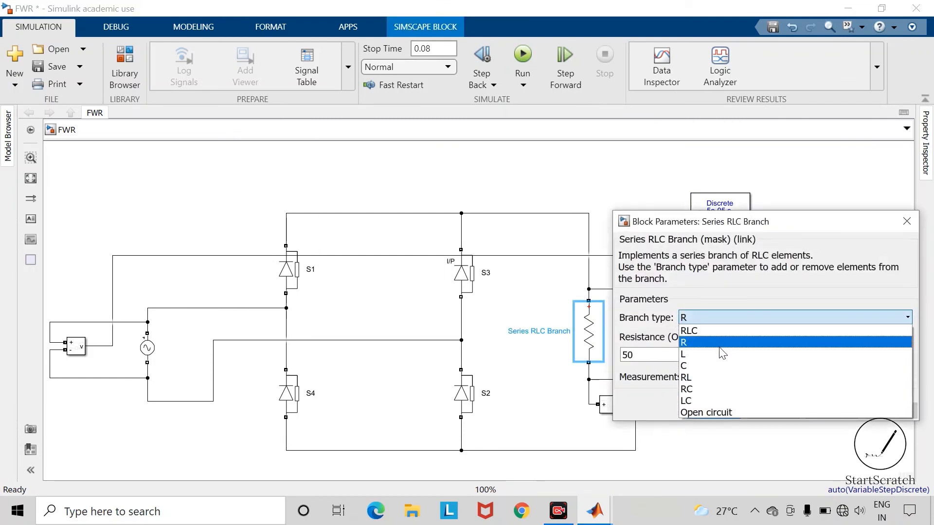
pyautogui.click(705, 378)
pyautogui.doubleClick(633, 394)
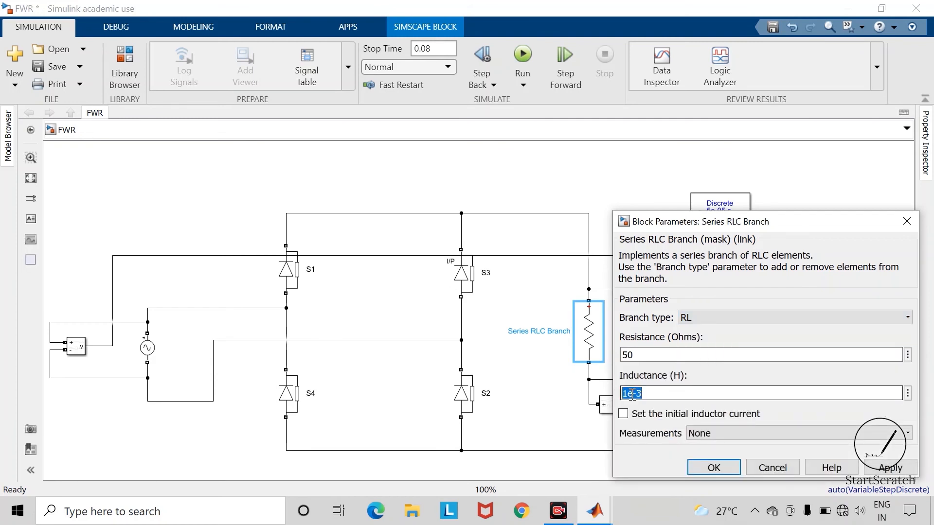
pyautogui.click(631, 394)
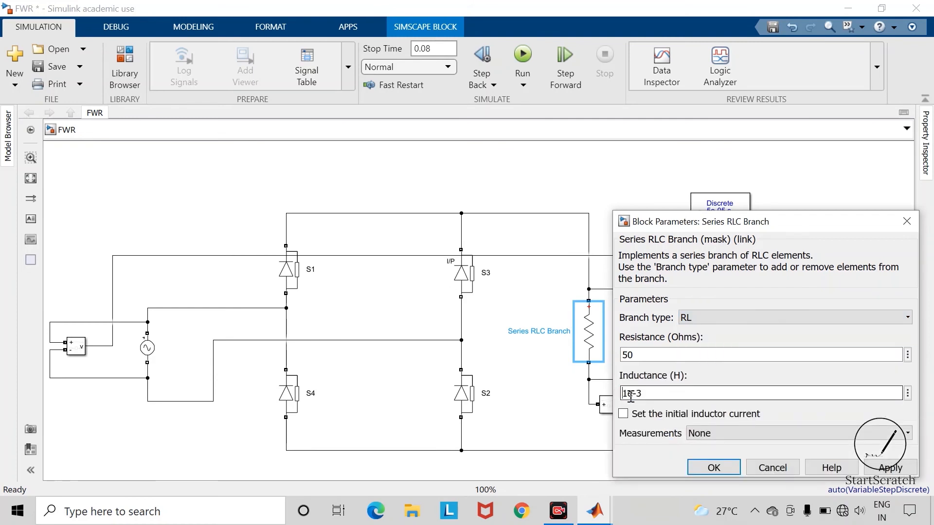
pyautogui.write('00')
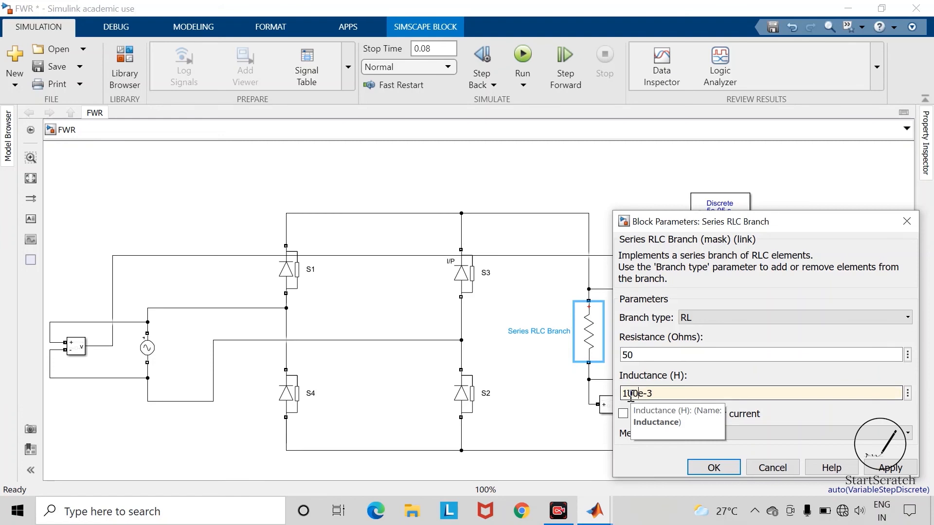
pyautogui.press('Return')
pyautogui.click(683, 370)
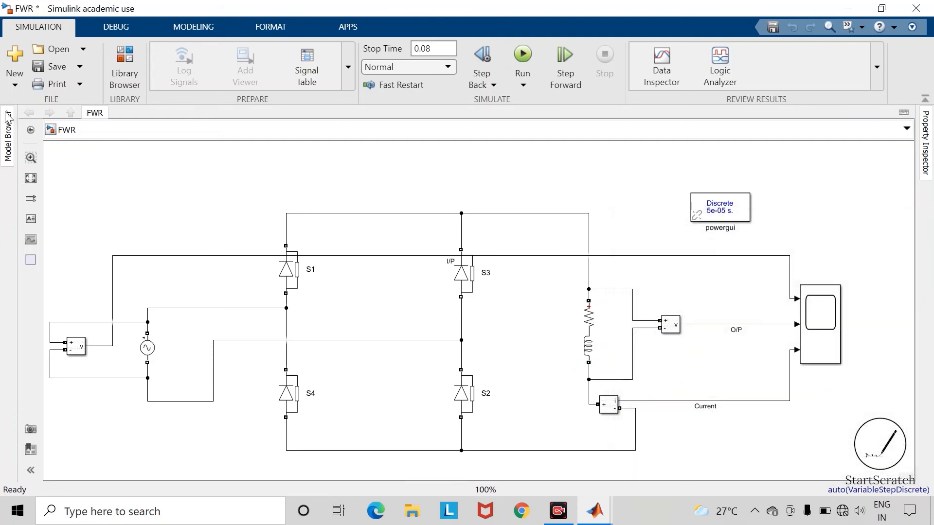
# Save and rerun the model with the RL load, and inspect the resulting voltage and current waveforms in the Scope.
pyautogui.click(62, 67)
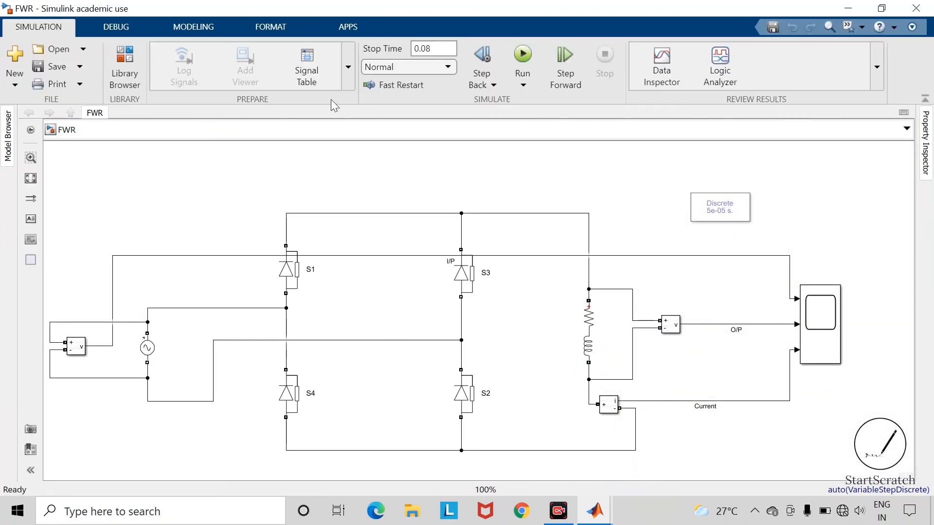
pyautogui.click(524, 54)
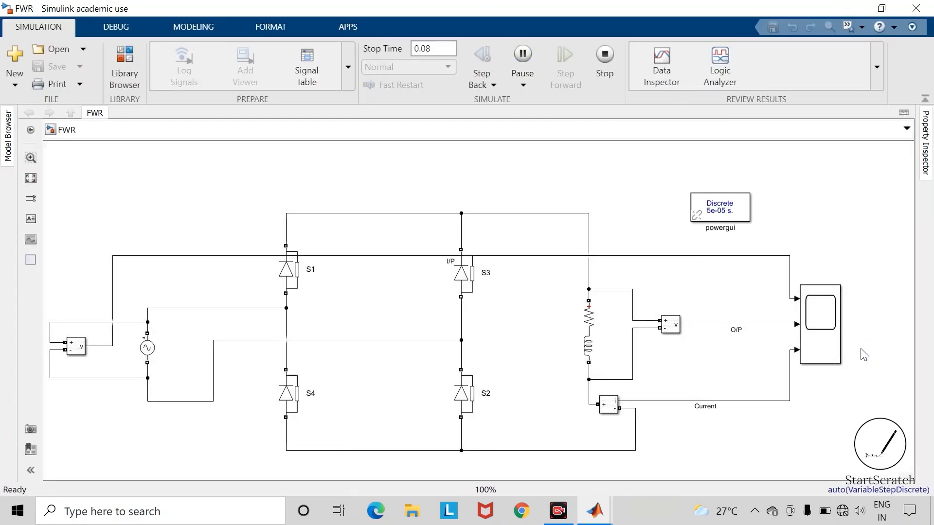
pyautogui.doubleClick(825, 339)
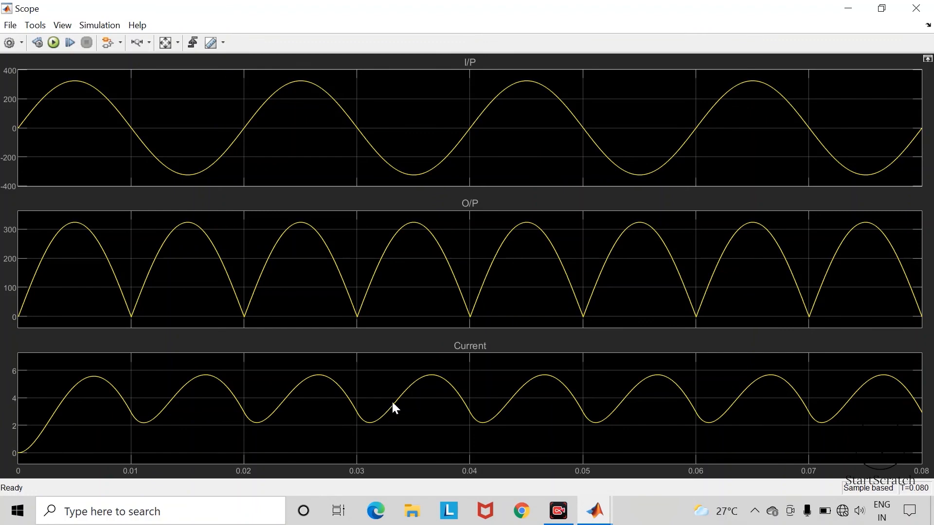
pyautogui.click(917, 8)
pyautogui.click(637, 177)
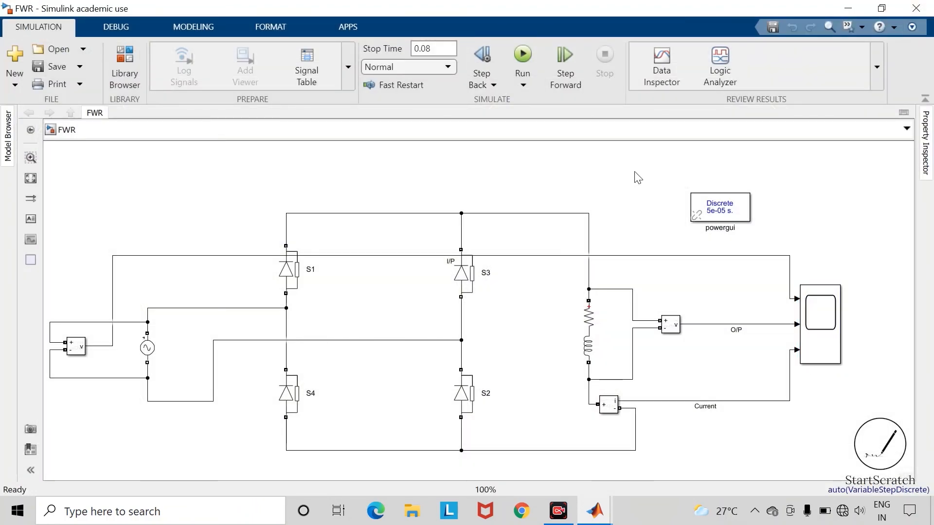